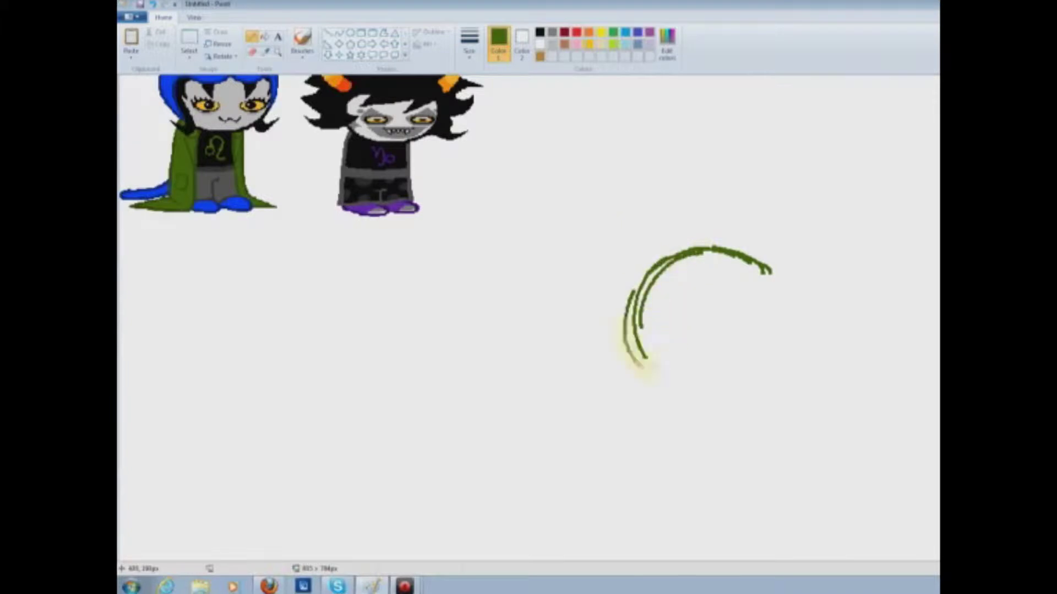
# Sketch the green figure's round head and slim body, with the arms held together in front and two legs
pyautogui.moveTo(794, 335); pyautogui.dragTo(745, 394)
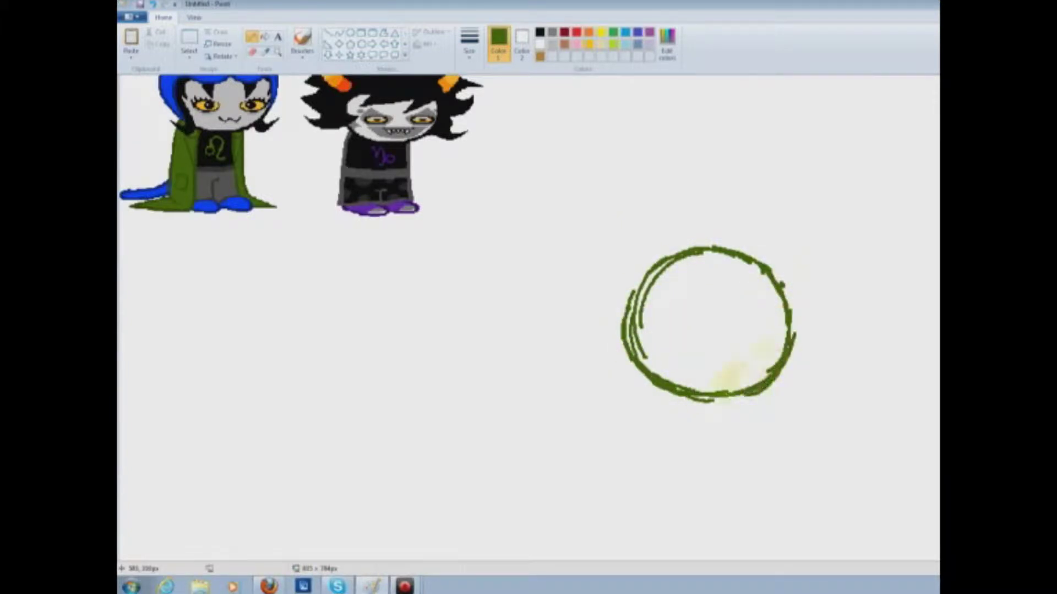
pyautogui.scroll(-4, 708, 278)
pyautogui.moveTo(674, 253)
pyautogui.mouseDown()
pyautogui.moveTo(666, 280)
pyautogui.moveTo(688, 325)
pyautogui.mouseUp()
pyautogui.hotkey('ctrl', 'z')
pyautogui.moveTo(737, 258)
pyautogui.mouseDown()
pyautogui.moveTo(720, 323)
pyautogui.moveTo(692, 331)
pyautogui.moveTo(718, 272)
pyautogui.moveTo(689, 321)
pyautogui.moveTo(741, 382)
pyautogui.moveTo(724, 421)
pyautogui.moveTo(728, 371)
pyautogui.moveTo(740, 427)
pyautogui.mouseUp()
pyautogui.hotkey('ctrl', 'z')
pyautogui.moveTo(668, 311)
pyautogui.mouseDown()
pyautogui.moveTo(670, 378)
pyautogui.moveTo(692, 414)
pyautogui.mouseUp()
pyautogui.hotkey('ctrl', 'z')
pyautogui.hotkey('ctrl', 'z')
pyautogui.hotkey('ctrl', 'z')
pyautogui.moveTo(672, 374); pyautogui.dragTo(676, 423)
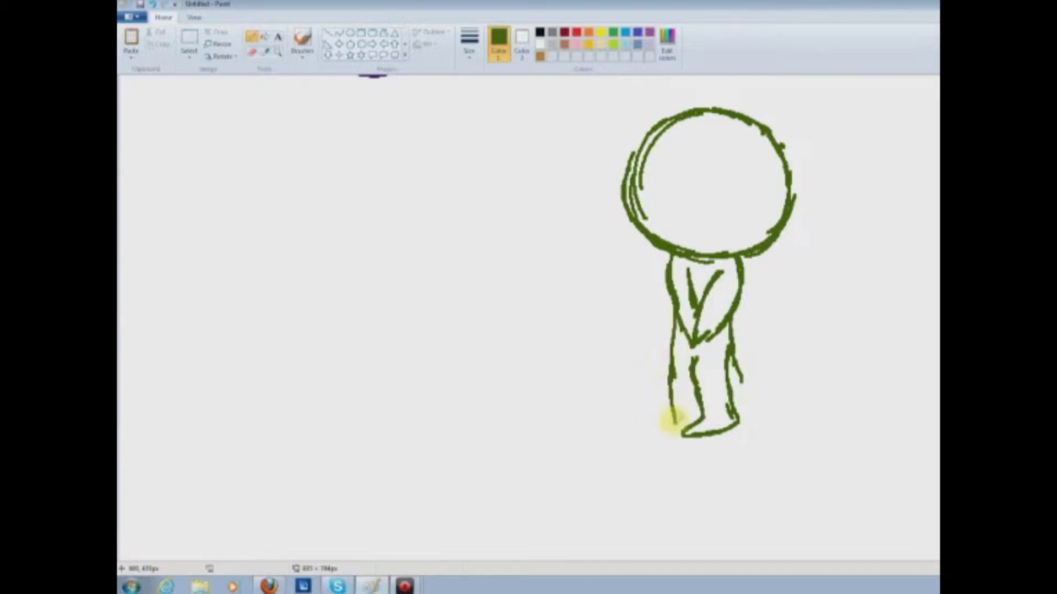
# Draw tightly closed eyes and blush marks on the green figure's face
pyautogui.moveTo(651, 185); pyautogui.dragTo(660, 212)
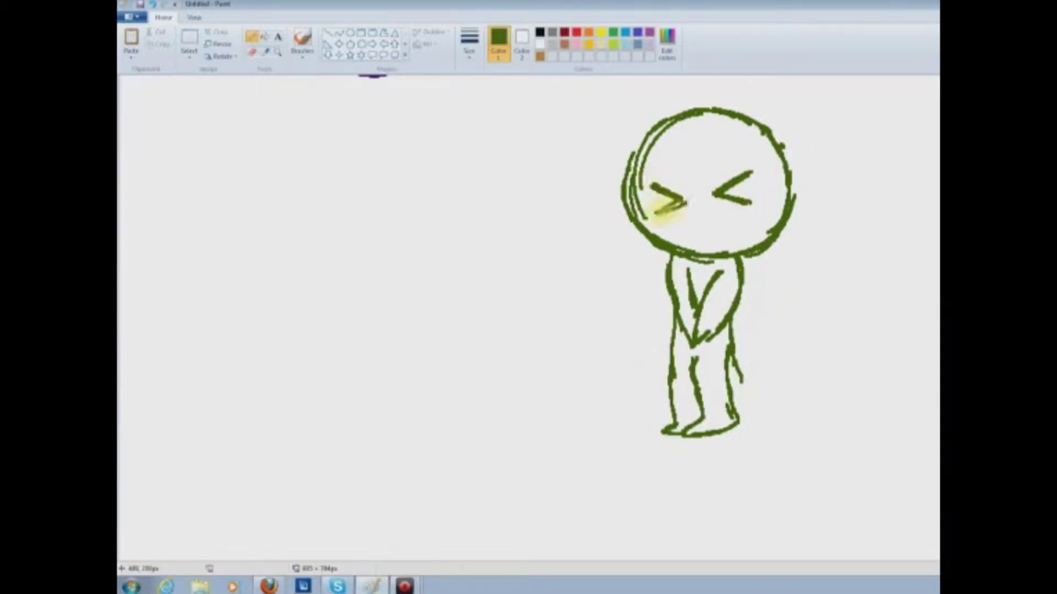
pyautogui.moveTo(732, 219); pyautogui.dragTo(752, 219)
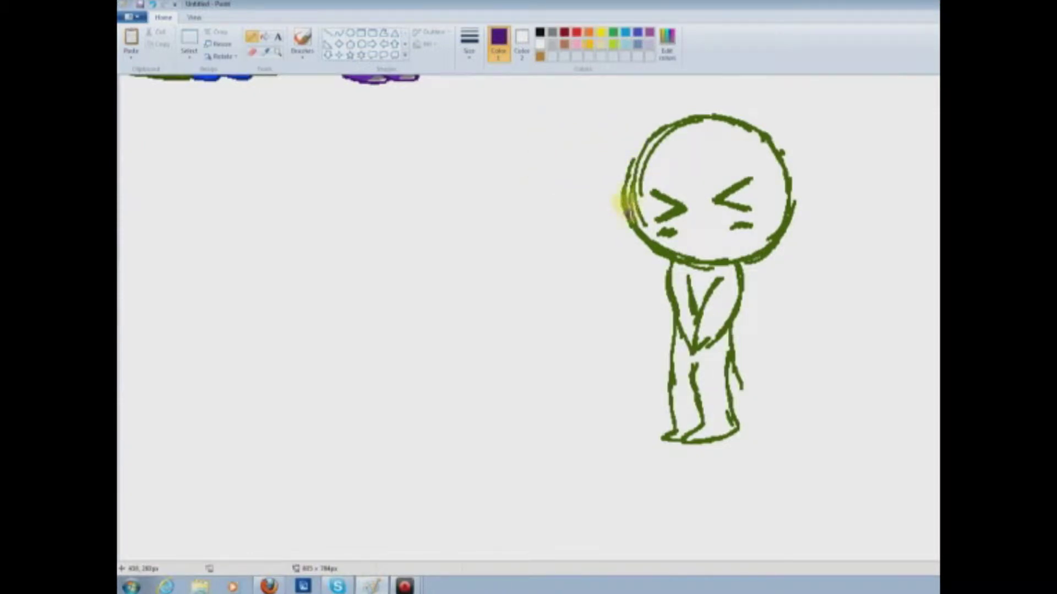
# Draw a purple round head beside the green one and move it over until it overlaps the green figure's cheek
pyautogui.moveTo(625, 205)
pyautogui.mouseDown()
pyautogui.moveTo(619, 161)
pyautogui.moveTo(557, 134)
pyautogui.moveTo(529, 148)
pyautogui.moveTo(510, 201)
pyautogui.moveTo(548, 260)
pyautogui.moveTo(602, 264)
pyautogui.moveTo(625, 168)
pyautogui.moveTo(608, 143)
pyautogui.moveTo(515, 124)
pyautogui.moveTo(487, 152)
pyautogui.moveTo(500, 138)
pyautogui.moveTo(496, 211)
pyautogui.moveTo(486, 151)
pyautogui.moveTo(512, 245)
pyautogui.moveTo(520, 231)
pyautogui.moveTo(534, 243)
pyautogui.moveTo(519, 200)
pyautogui.moveTo(526, 143)
pyautogui.moveTo(603, 149)
pyautogui.mouseUp()
pyautogui.click(252, 52)
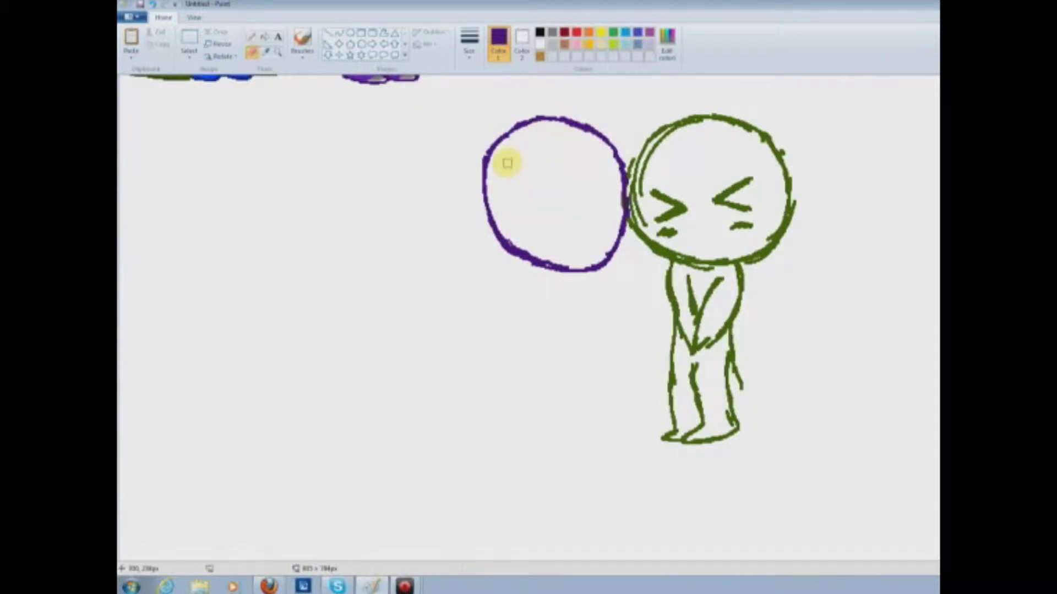
pyautogui.click(189, 55)
pyautogui.click(171, 94)
pyautogui.moveTo(629, 229); pyautogui.dragTo(480, 225)
pyautogui.moveTo(577, 238)
pyautogui.mouseDown()
pyautogui.moveTo(597, 226)
pyautogui.moveTo(613, 246)
pyautogui.mouseUp()
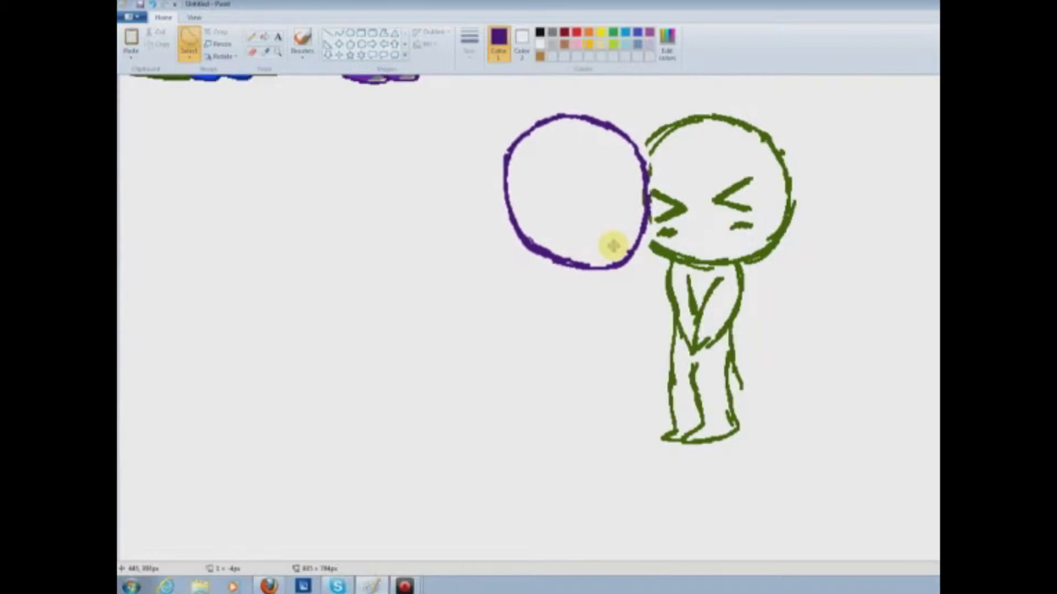
pyautogui.click(627, 330)
pyautogui.click(252, 53)
pyautogui.click(269, 586)
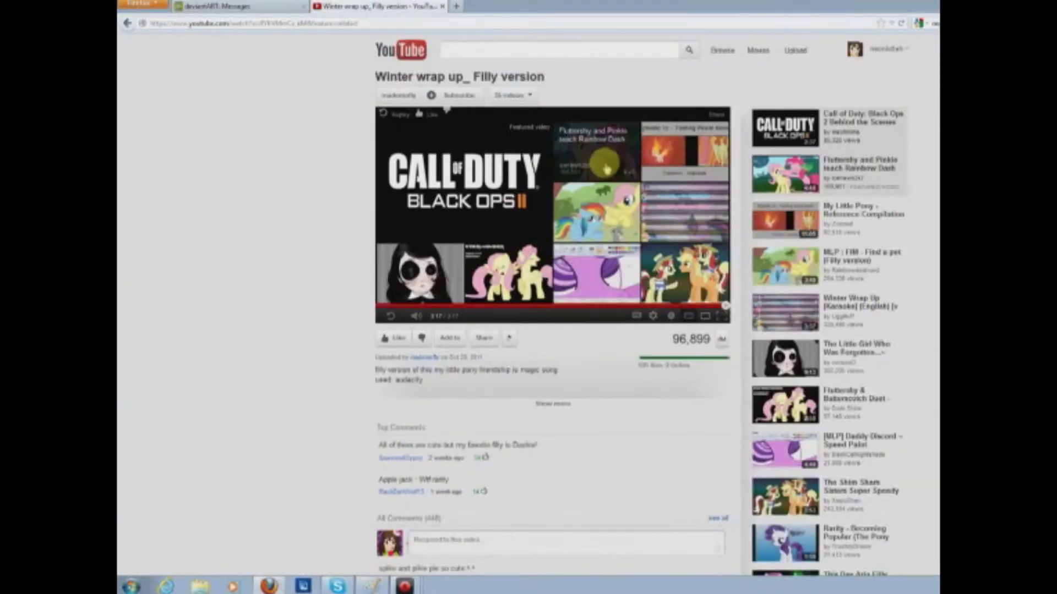
pyautogui.hotkey('alt', 'Tab')
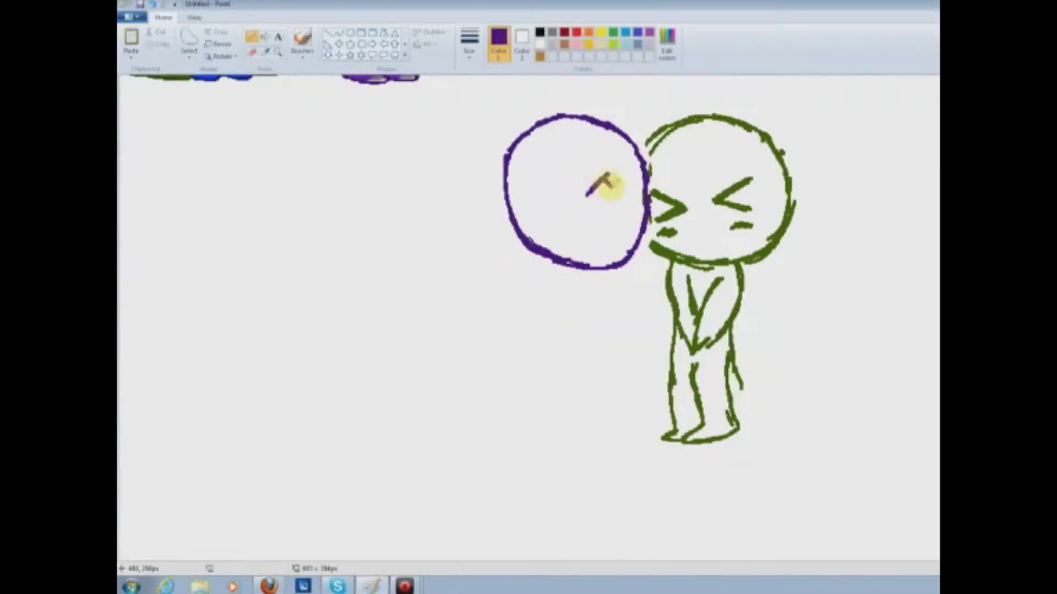
# Draw a closed eye, an eyebrow and blush marks on the purple face
pyautogui.moveTo(605, 152); pyautogui.dragTo(578, 152)
pyautogui.moveTo(614, 211); pyautogui.dragTo(603, 213)
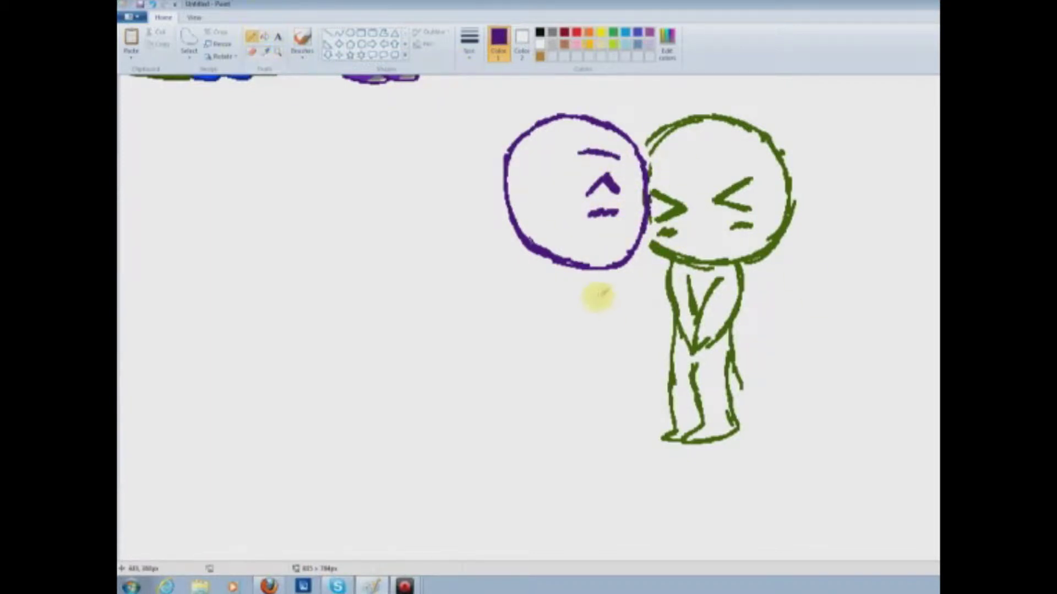
# Sketch the purple figure's leaning body, with the arm held back, bent legs and feet
pyautogui.moveTo(579, 291); pyautogui.dragTo(552, 324)
pyautogui.moveTo(573, 270)
pyautogui.mouseDown()
pyautogui.moveTo(523, 319)
pyautogui.moveTo(550, 326)
pyautogui.mouseUp()
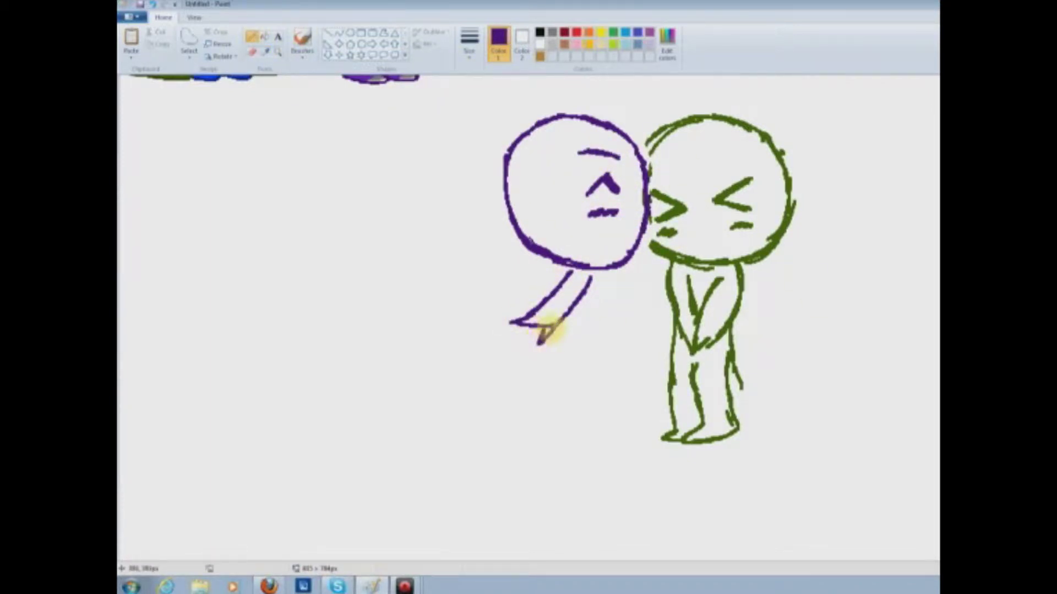
pyautogui.moveTo(607, 269); pyautogui.dragTo(579, 338)
pyautogui.moveTo(570, 263); pyautogui.dragTo(543, 306)
pyautogui.moveTo(583, 384); pyautogui.dragTo(605, 404)
pyautogui.moveTo(547, 330)
pyautogui.mouseDown()
pyautogui.moveTo(567, 413)
pyautogui.moveTo(600, 445)
pyautogui.mouseUp()
pyautogui.moveTo(607, 406); pyautogui.dragTo(597, 439)
pyautogui.moveTo(534, 383)
pyautogui.mouseDown()
pyautogui.moveTo(550, 438)
pyautogui.moveTo(597, 443)
pyautogui.mouseUp()
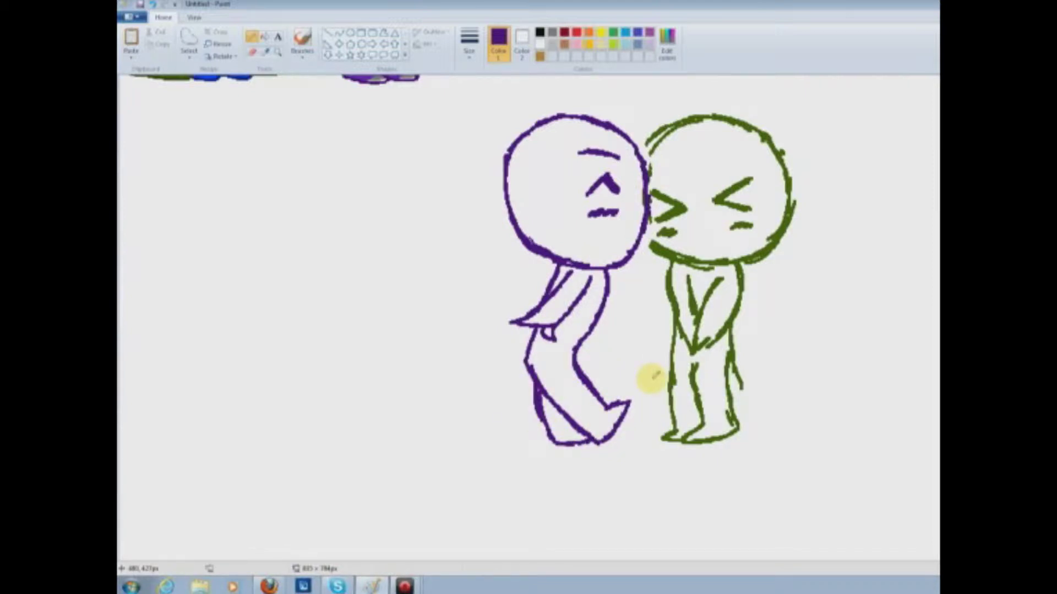
# Draw a long curved horn and wild hair with a fringe on the purple figure's head
pyautogui.scroll(3, 591, 314)
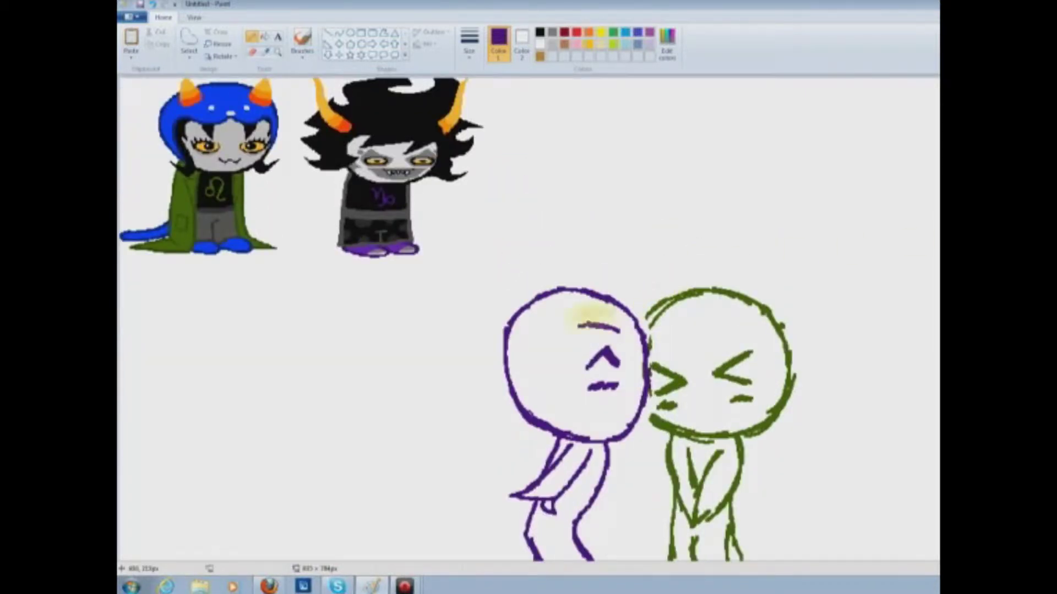
pyautogui.moveTo(564, 315)
pyautogui.mouseDown()
pyautogui.moveTo(526, 254)
pyautogui.moveTo(514, 300)
pyautogui.moveTo(563, 327)
pyautogui.moveTo(639, 346)
pyautogui.moveTo(604, 259)
pyautogui.moveTo(533, 289)
pyautogui.mouseUp()
pyautogui.moveTo(563, 334); pyautogui.dragTo(547, 395)
pyautogui.moveTo(519, 303)
pyautogui.mouseDown()
pyautogui.moveTo(490, 341)
pyautogui.moveTo(500, 428)
pyautogui.moveTo(553, 435)
pyautogui.mouseUp()
pyautogui.moveTo(547, 397); pyautogui.dragTo(553, 428)
# Paint white over the leftover purple head outline beneath the hair and horn and along the chin
pyautogui.click(540, 45)
pyautogui.moveTo(529, 301)
pyautogui.mouseDown()
pyautogui.moveTo(561, 293)
pyautogui.moveTo(634, 322)
pyautogui.mouseUp()
pyautogui.moveTo(508, 330); pyautogui.dragTo(514, 316)
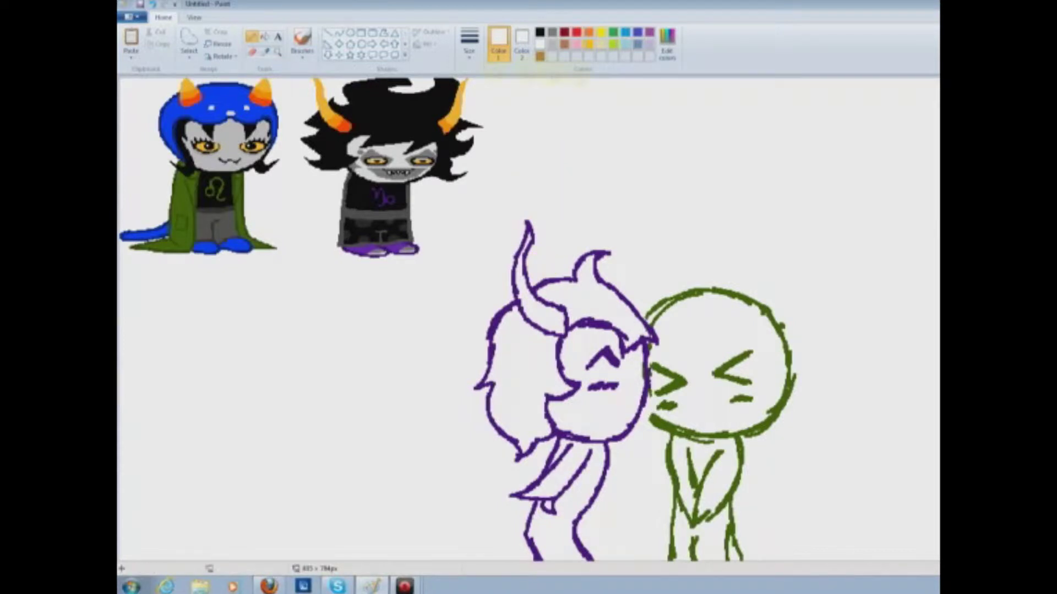
pyautogui.click(643, 355)
pyautogui.click(540, 44)
pyautogui.moveTo(608, 443); pyautogui.dragTo(624, 438)
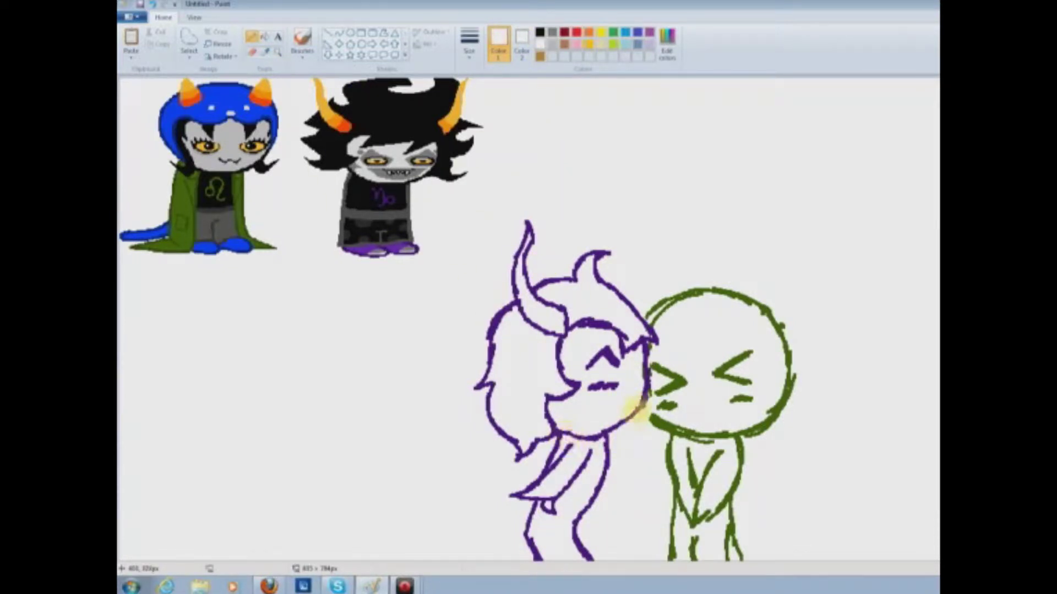
# Sample the purple from the sketch and draw extra hair tips at the purple figure's neck
pyautogui.click(266, 52)
pyautogui.click(603, 285)
pyautogui.moveTo(536, 445); pyautogui.dragTo(548, 442)
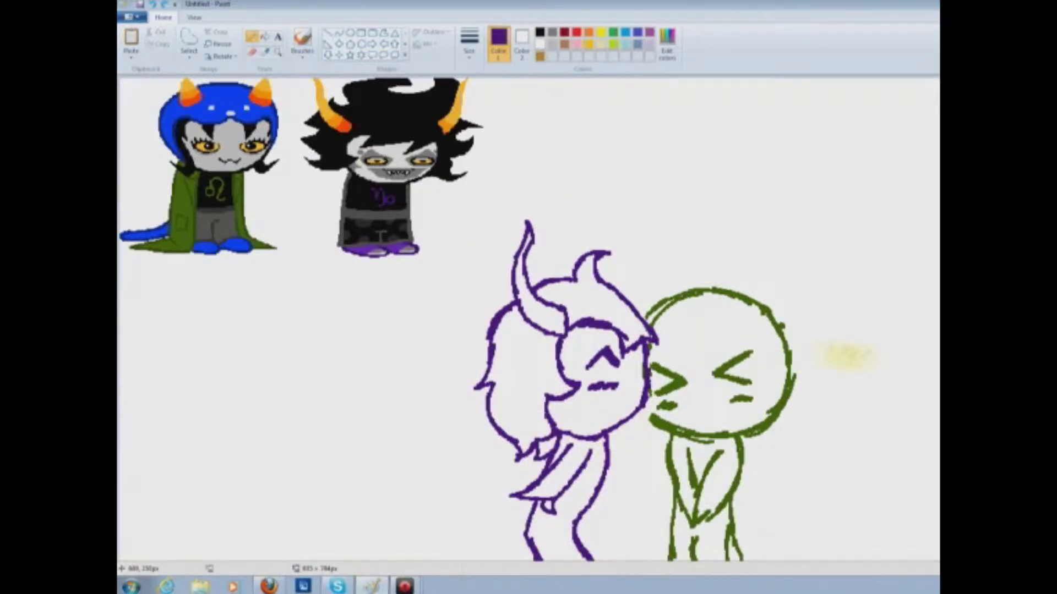
# Add the shirt's sleeve and waist lines and the shoe details to the purple figure
pyautogui.scroll(-2, 790, 358)
pyautogui.scroll(1, 790, 358)
pyautogui.moveTo(560, 410); pyautogui.dragTo(574, 424)
pyautogui.moveTo(564, 471)
pyautogui.mouseDown()
pyautogui.moveTo(576, 470)
pyautogui.moveTo(530, 471)
pyautogui.mouseUp()
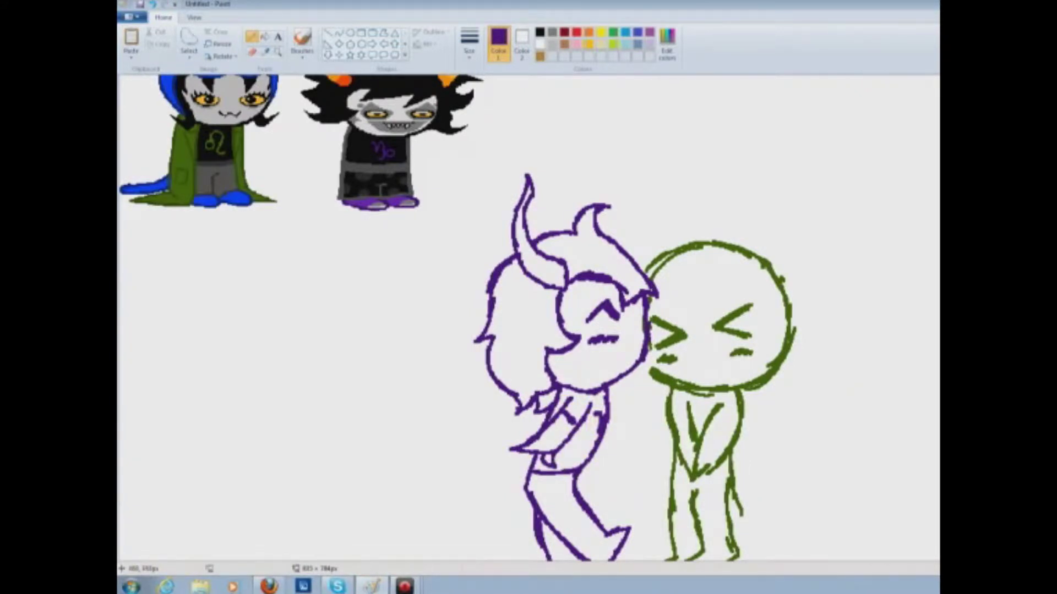
pyautogui.scroll(-1, 897, 389)
pyautogui.moveTo(605, 463); pyautogui.dragTo(584, 482)
pyautogui.moveTo(576, 413); pyautogui.dragTo(603, 459)
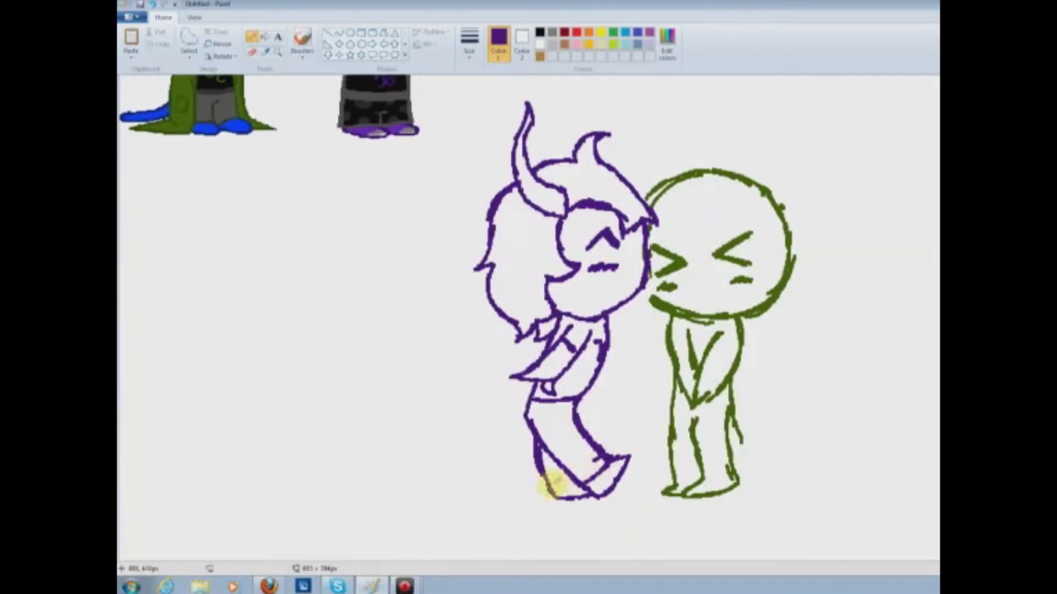
# Sample the green from the sketch and draw the wavy edge of a hood across the green figure's forehead
pyautogui.scroll(2, 528, 317)
pyautogui.scroll(-1, 529, 318)
pyautogui.click(265, 51)
pyautogui.click(668, 377)
pyautogui.moveTo(785, 289)
pyautogui.mouseDown()
pyautogui.moveTo(724, 246)
pyautogui.moveTo(633, 292)
pyautogui.mouseUp()
pyautogui.moveTo(701, 300)
pyautogui.mouseDown()
pyautogui.moveTo(769, 324)
pyautogui.moveTo(783, 352)
pyautogui.mouseUp()
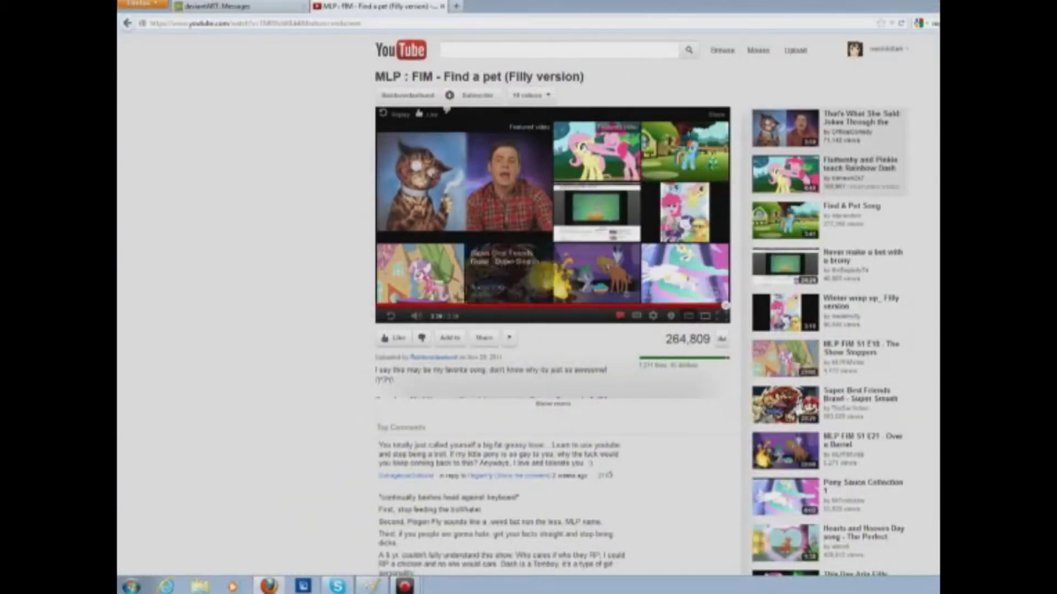
pyautogui.click(420, 274)
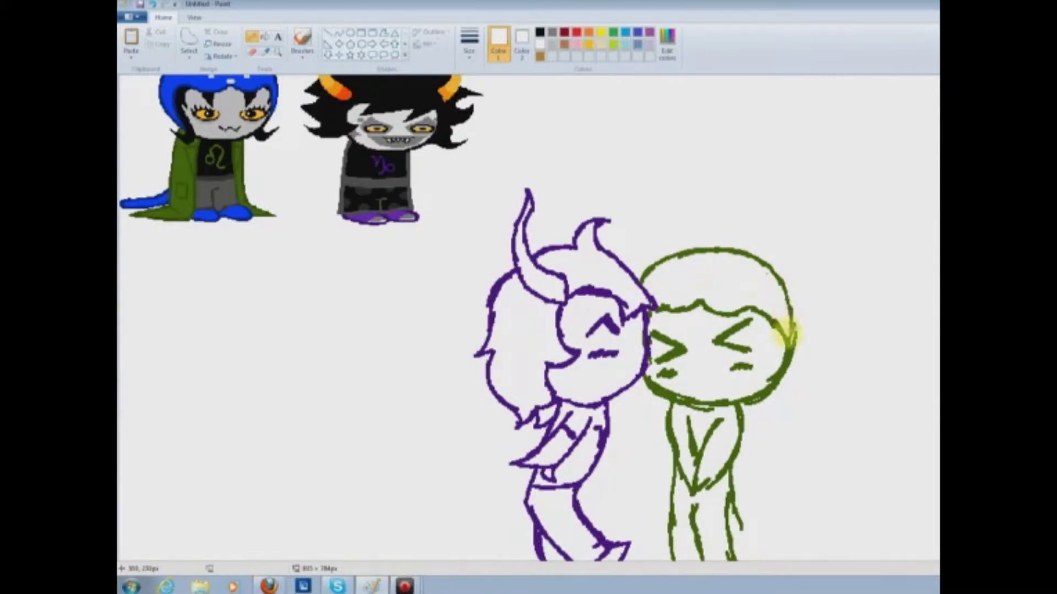
# Draw the hood's fangs and the green figure's fringe and outward-flipping hair on both sides of the face
pyautogui.click(697, 306)
pyautogui.moveTo(707, 309)
pyautogui.mouseDown()
pyautogui.moveTo(688, 328)
pyautogui.moveTo(657, 312)
pyautogui.mouseUp()
pyautogui.moveTo(747, 312)
pyautogui.mouseDown()
pyautogui.moveTo(765, 361)
pyautogui.moveTo(758, 400)
pyautogui.moveTo(806, 403)
pyautogui.moveTo(792, 352)
pyautogui.mouseUp()
pyautogui.moveTo(766, 422); pyautogui.dragTo(748, 418)
pyautogui.moveTo(650, 377)
pyautogui.mouseDown()
pyautogui.moveTo(614, 407)
pyautogui.moveTo(660, 419)
pyautogui.moveTo(667, 432)
pyautogui.mouseUp()
pyautogui.moveTo(652, 306); pyautogui.dragTo(647, 385)
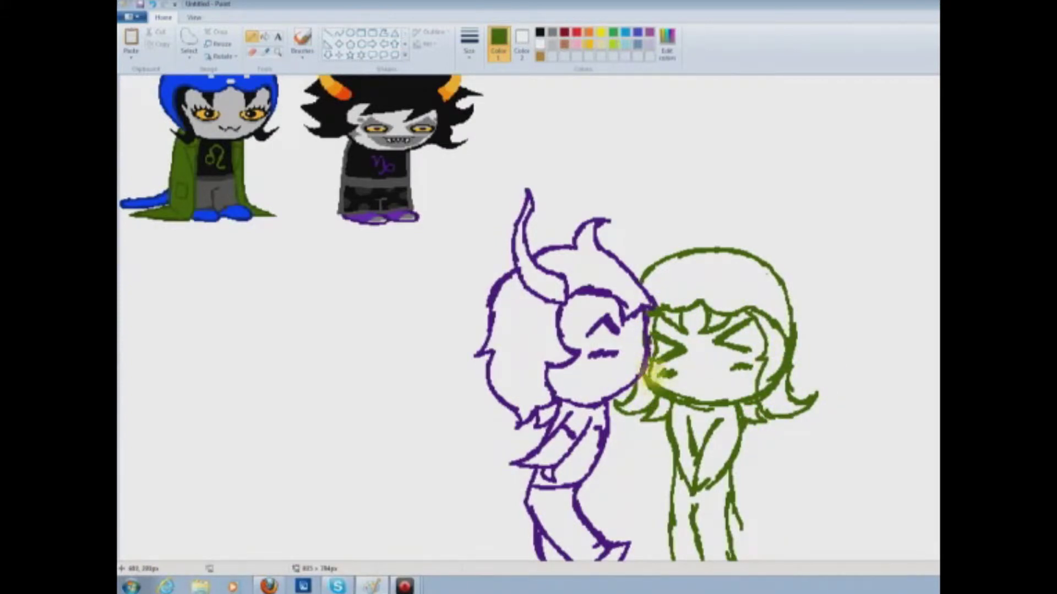
# Draw the cat hood's dot eyes, nose and pointed ears, undoing the stray stroke
pyautogui.click(735, 287)
pyautogui.moveTo(693, 301)
pyautogui.mouseDown()
pyautogui.moveTo(783, 278)
pyautogui.moveTo(786, 306)
pyautogui.mouseUp()
pyautogui.click(679, 284)
pyautogui.scroll(1, 776, 292)
pyautogui.hotkey('ctrl', 'z')
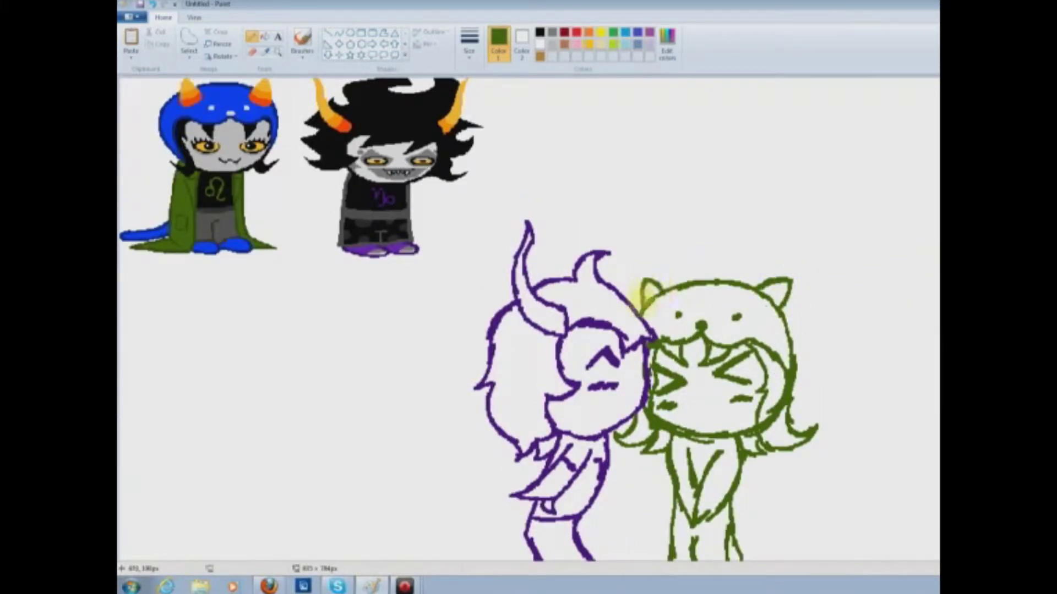
# Draw a curled tail, a waistline and shoe lines on the green figure
pyautogui.scroll(-3, 530, 319)
pyautogui.scroll(1, 529, 320)
pyautogui.scroll(-1, 759, 357)
pyautogui.moveTo(735, 425)
pyautogui.mouseDown()
pyautogui.moveTo(751, 395)
pyautogui.moveTo(777, 406)
pyautogui.moveTo(735, 442)
pyautogui.mouseUp()
pyautogui.moveTo(733, 511); pyautogui.dragTo(684, 532)
pyautogui.moveTo(701, 517); pyautogui.dragTo(674, 522)
pyautogui.moveTo(732, 446); pyautogui.dragTo(680, 453)
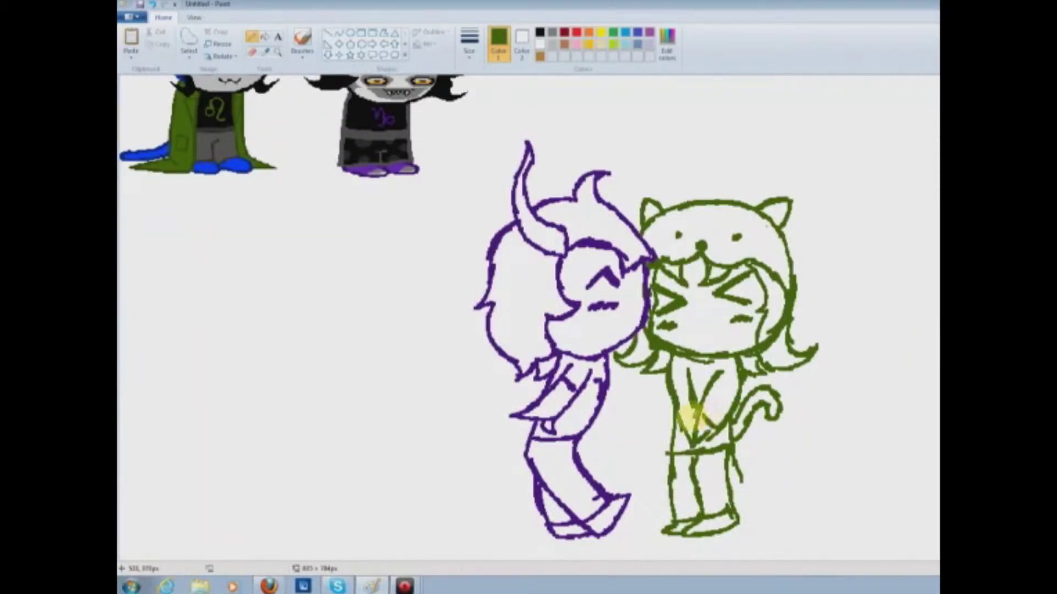
# Draw the green figure's open coat and clean up its overlapping lines in white
pyautogui.moveTo(702, 380)
pyautogui.mouseDown()
pyautogui.moveTo(699, 432)
pyautogui.moveTo(665, 472)
pyautogui.moveTo(710, 441)
pyautogui.moveTo(746, 462)
pyautogui.mouseUp()
pyautogui.click(540, 44)
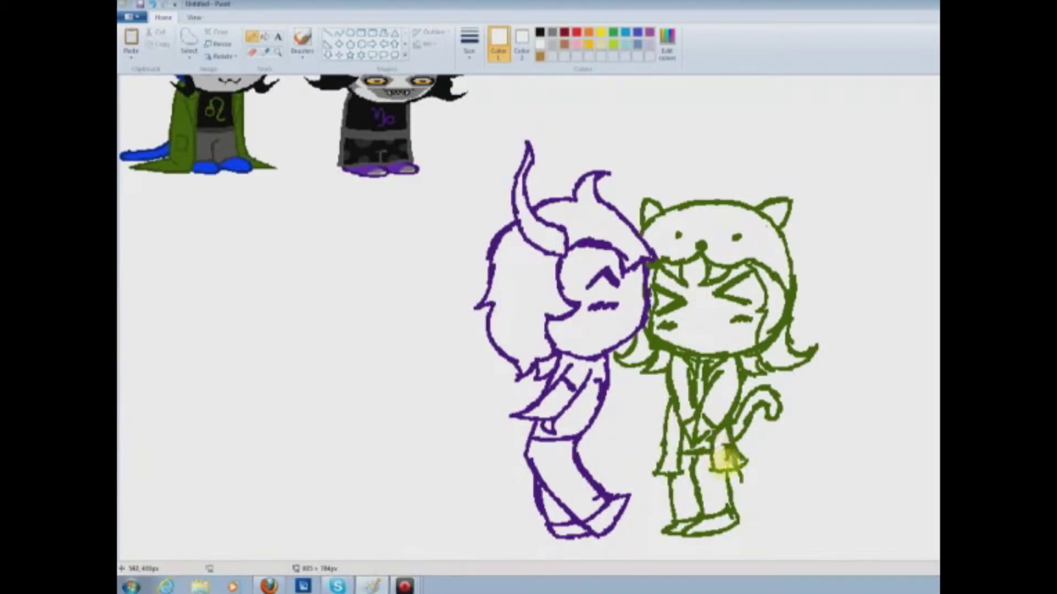
# Zoom out, select the sketch of both figures, move it down and enlarge it to fill the lower canvas
pyautogui.click(194, 17)
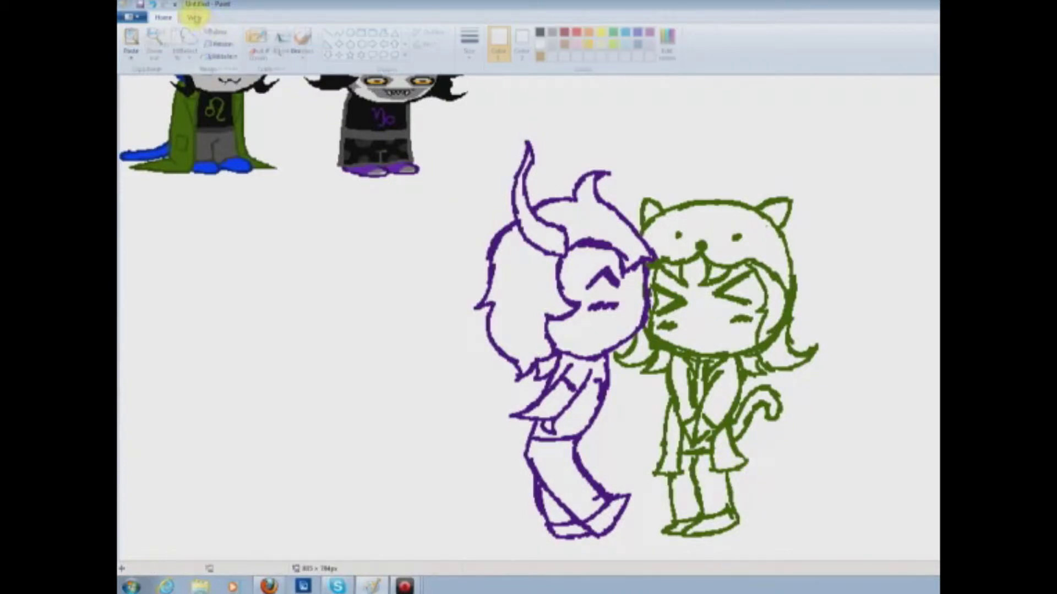
pyautogui.click(155, 44)
pyautogui.click(163, 17)
pyautogui.click(190, 43)
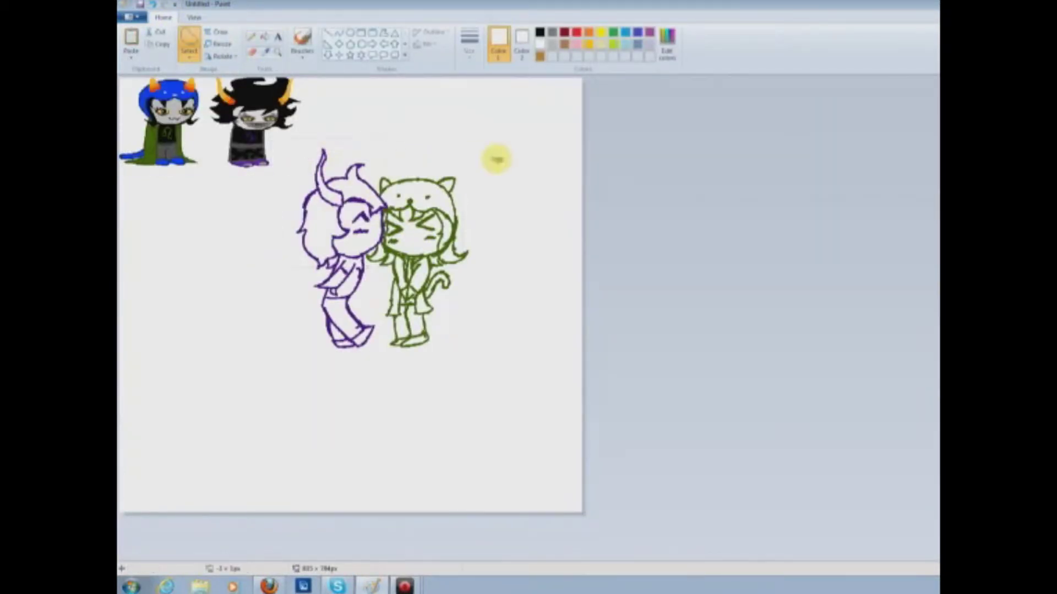
pyautogui.moveTo(461, 161)
pyautogui.mouseDown()
pyautogui.moveTo(286, 168)
pyautogui.moveTo(467, 171)
pyautogui.moveTo(419, 297)
pyautogui.mouseUp()
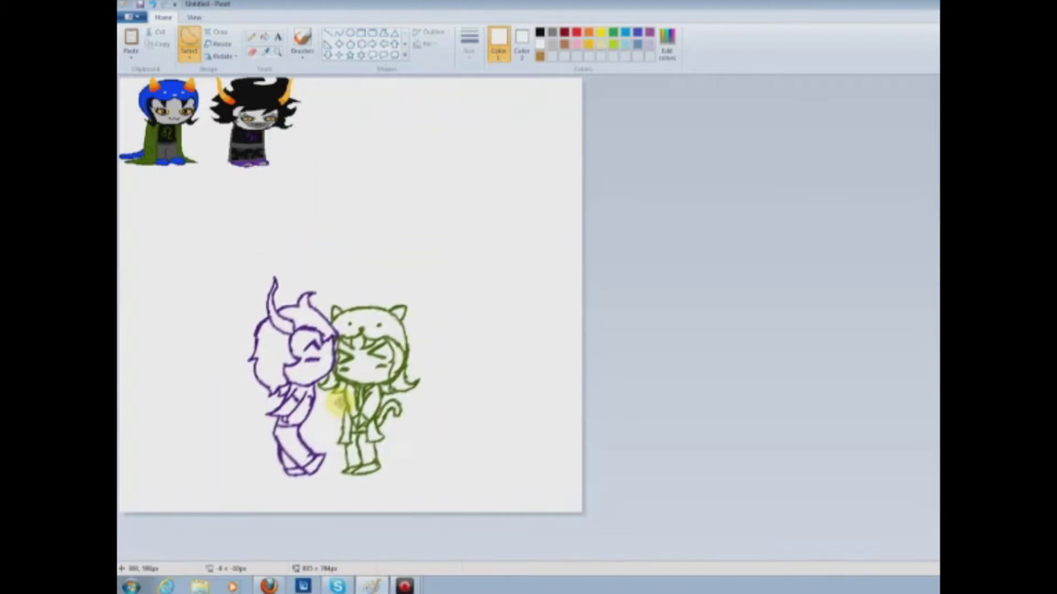
pyautogui.moveTo(453, 254); pyautogui.dragTo(654, 87)
pyautogui.moveTo(471, 281)
pyautogui.mouseDown()
pyautogui.moveTo(394, 314)
pyautogui.moveTo(450, 313)
pyautogui.mouseUp()
pyautogui.click(739, 377)
# Draw a heart above the two figures, one half in the sampled purple and the other in the sampled green
pyautogui.click(265, 51)
pyautogui.click(348, 204)
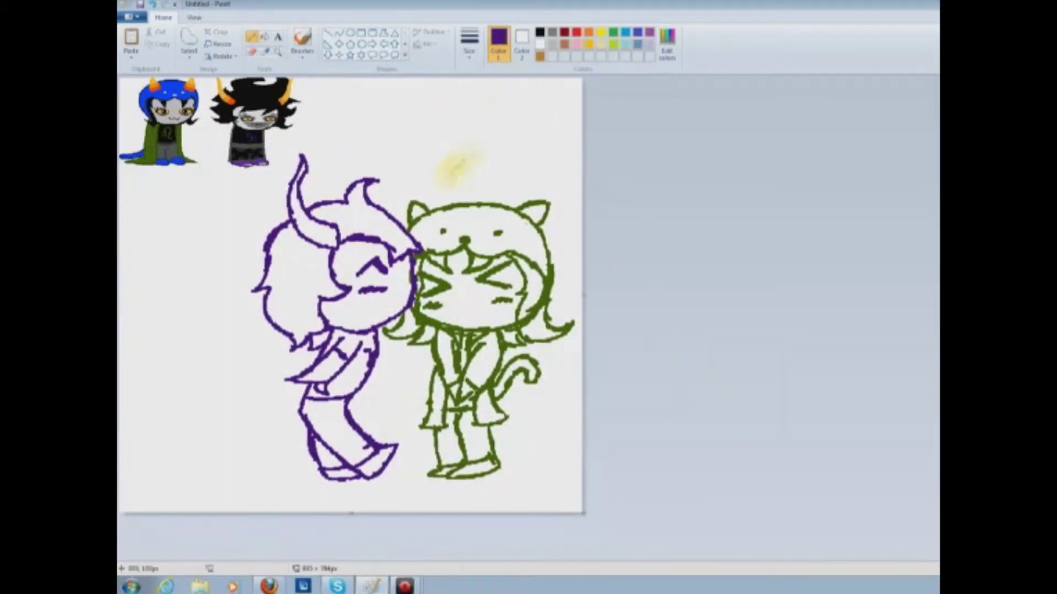
pyautogui.moveTo(419, 154)
pyautogui.mouseDown()
pyautogui.moveTo(437, 149)
pyautogui.moveTo(417, 191)
pyautogui.mouseUp()
pyautogui.click(266, 52)
pyautogui.click(472, 259)
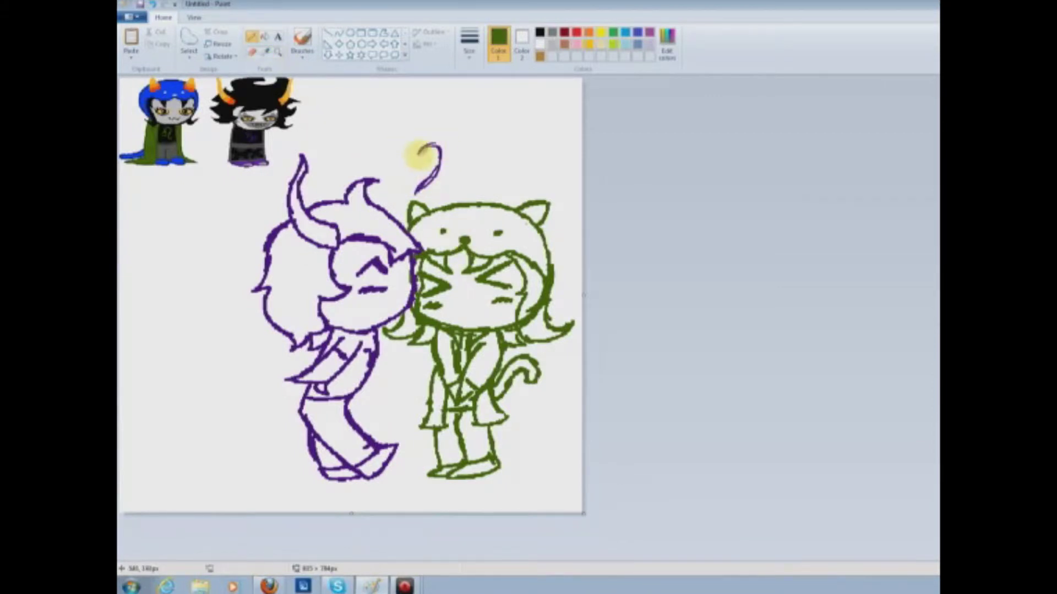
pyautogui.moveTo(400, 146); pyautogui.dragTo(403, 172)
# Recolor the heart and the outlines and facial marks of both figures dark red with the Fill tool
pyautogui.click(576, 32)
pyautogui.click(564, 33)
pyautogui.click(425, 148)
pyautogui.click(410, 148)
pyautogui.click(447, 206)
pyautogui.click(442, 231)
pyautogui.click(496, 231)
pyautogui.click(501, 300)
pyautogui.click(433, 305)
pyautogui.click(414, 279)
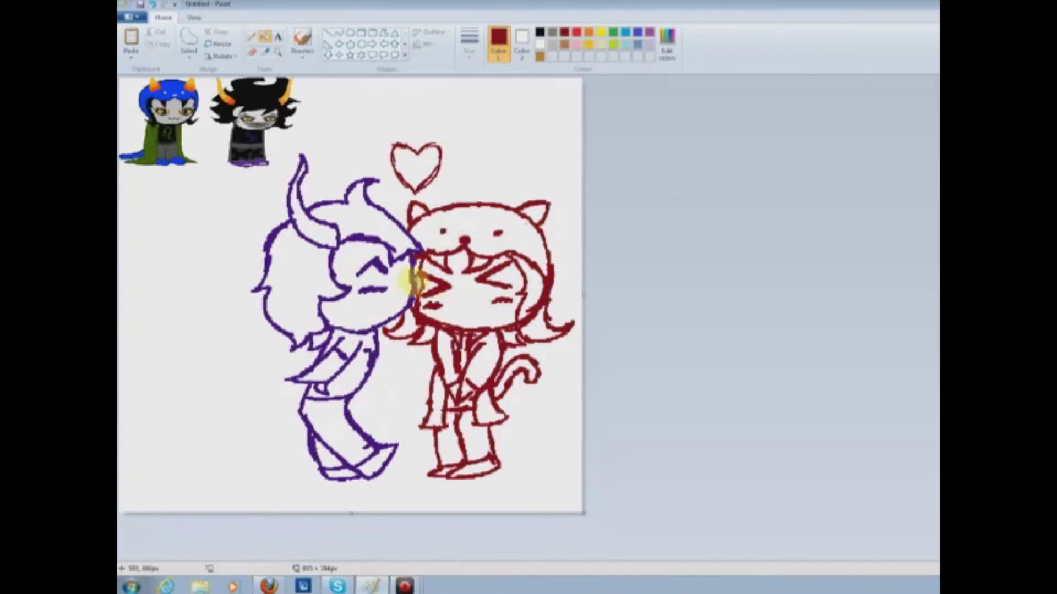
pyautogui.click(375, 268)
pyautogui.click(373, 289)
# Set the Pencil's color to a very dark purple with luminosity 12, based on the horned reference character's shoes
pyautogui.click(252, 37)
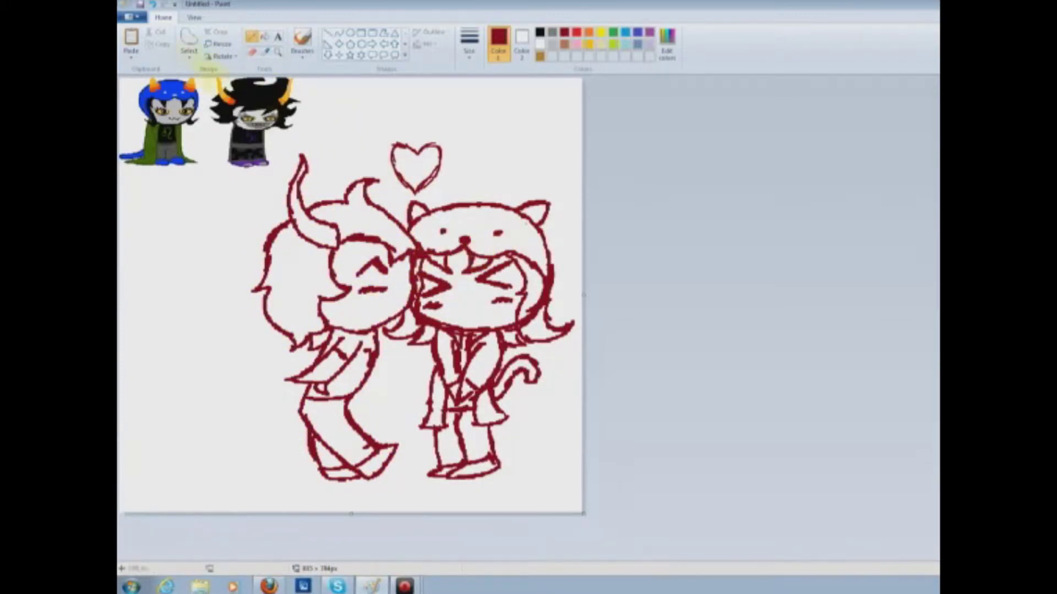
pyautogui.click(540, 32)
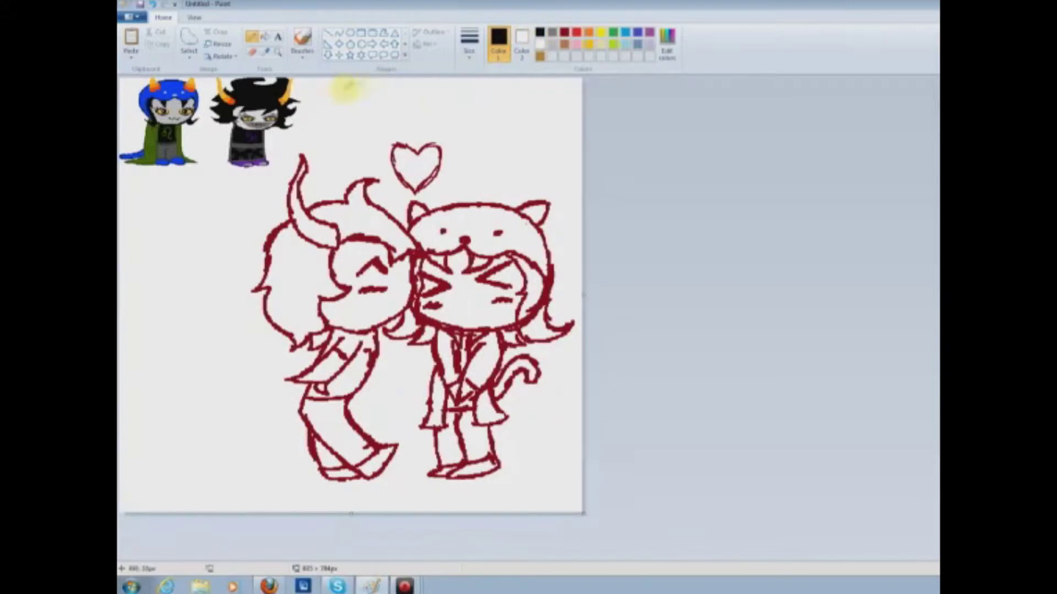
pyautogui.click(414, 254)
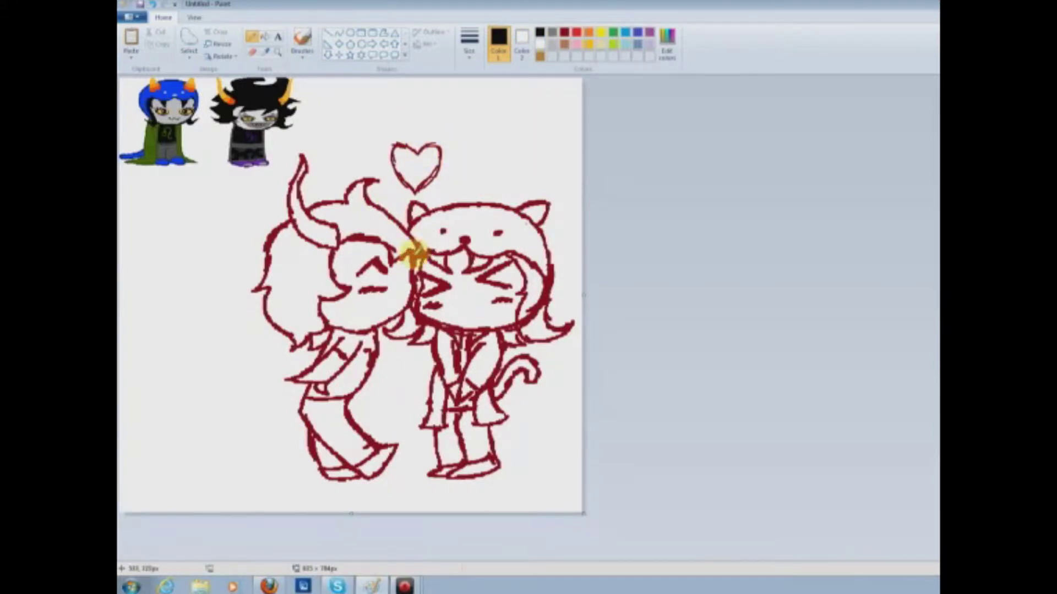
pyautogui.click(243, 162)
pyautogui.click(667, 46)
pyautogui.moveTo(766, 285); pyautogui.dragTo(764, 315)
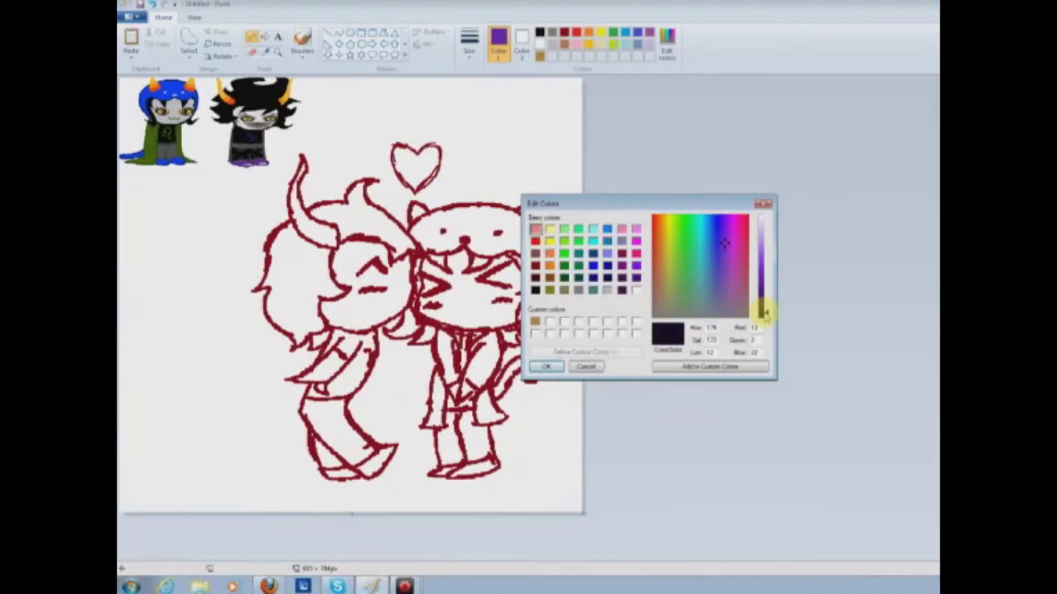
pyautogui.click(546, 366)
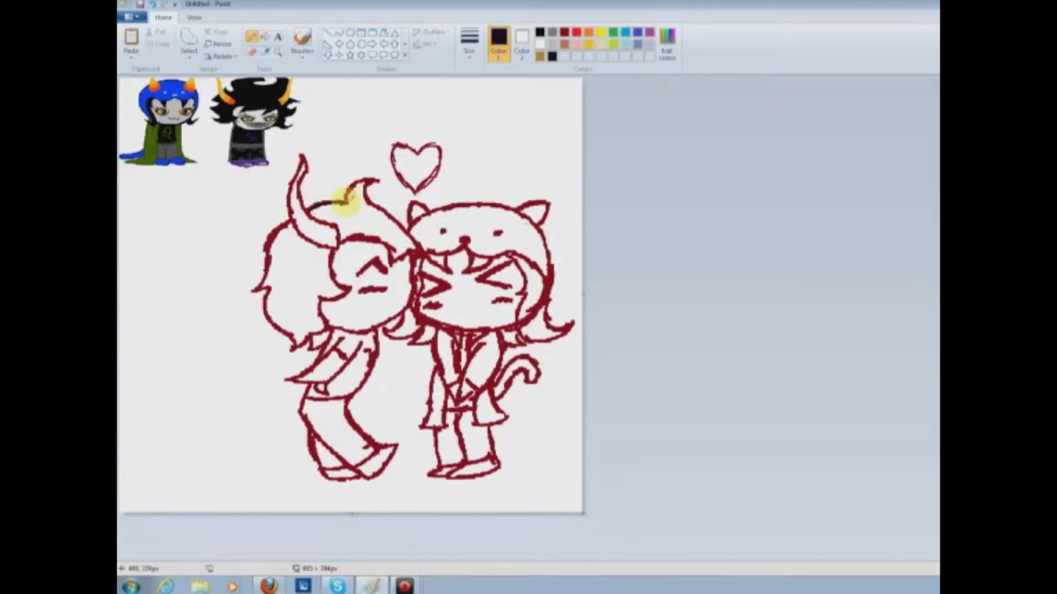
# Trace the horned figure's hair outline in the dark purple
pyautogui.moveTo(404, 225)
pyautogui.mouseDown()
pyautogui.moveTo(413, 256)
pyautogui.moveTo(354, 264)
pyautogui.moveTo(349, 292)
pyautogui.mouseUp()
pyautogui.moveTo(279, 229)
pyautogui.mouseDown()
pyautogui.moveTo(259, 284)
pyautogui.moveTo(278, 322)
pyautogui.moveTo(326, 322)
pyautogui.mouseUp()
# Sample the orange of the reference character's horn, darken it to brown, and start tracing the horned figure's horn
pyautogui.click(266, 51)
pyautogui.click(254, 161)
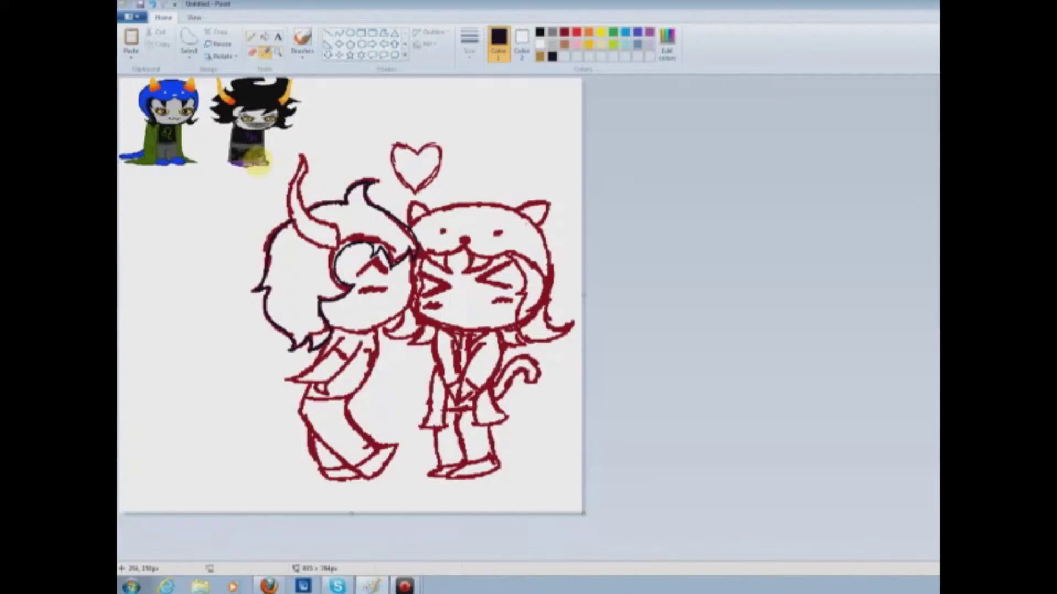
pyautogui.click(266, 51)
pyautogui.click(230, 100)
pyautogui.click(666, 44)
pyautogui.moveTo(766, 271); pyautogui.dragTo(766, 296)
pyautogui.click(710, 366)
pyautogui.click(546, 366)
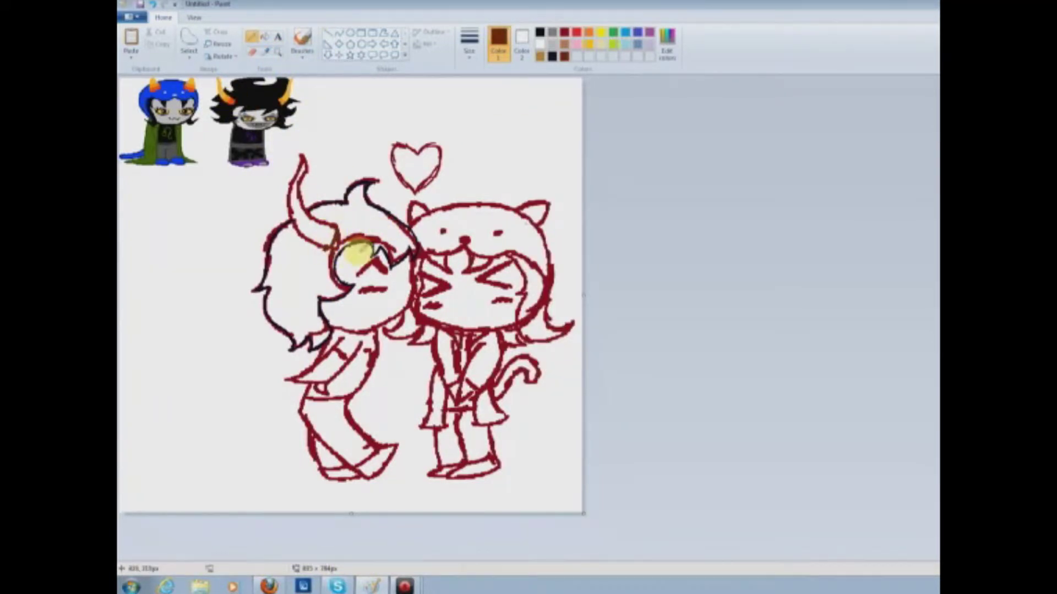
pyautogui.moveTo(306, 212); pyautogui.dragTo(302, 159)
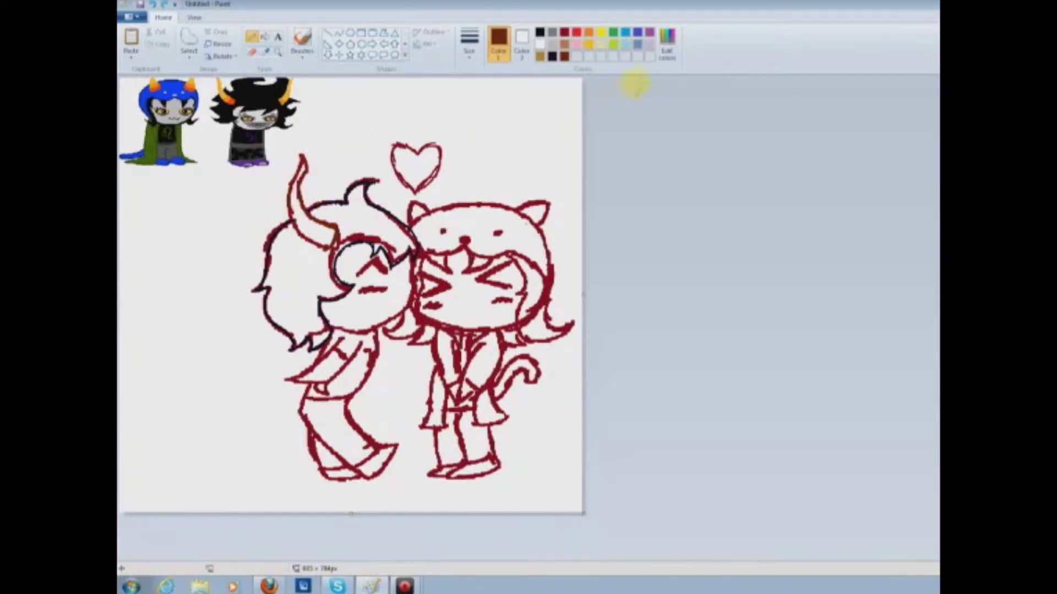
# Lighten the brown to a reddish orange and trace the whole horn outline with it
pyautogui.click(669, 55)
pyautogui.click(763, 283)
pyautogui.click(550, 366)
pyautogui.moveTo(335, 245)
pyautogui.mouseDown()
pyautogui.moveTo(308, 213)
pyautogui.moveTo(283, 148)
pyautogui.moveTo(288, 223)
pyautogui.moveTo(330, 249)
pyautogui.mouseUp()
pyautogui.click(540, 32)
pyautogui.click(264, 52)
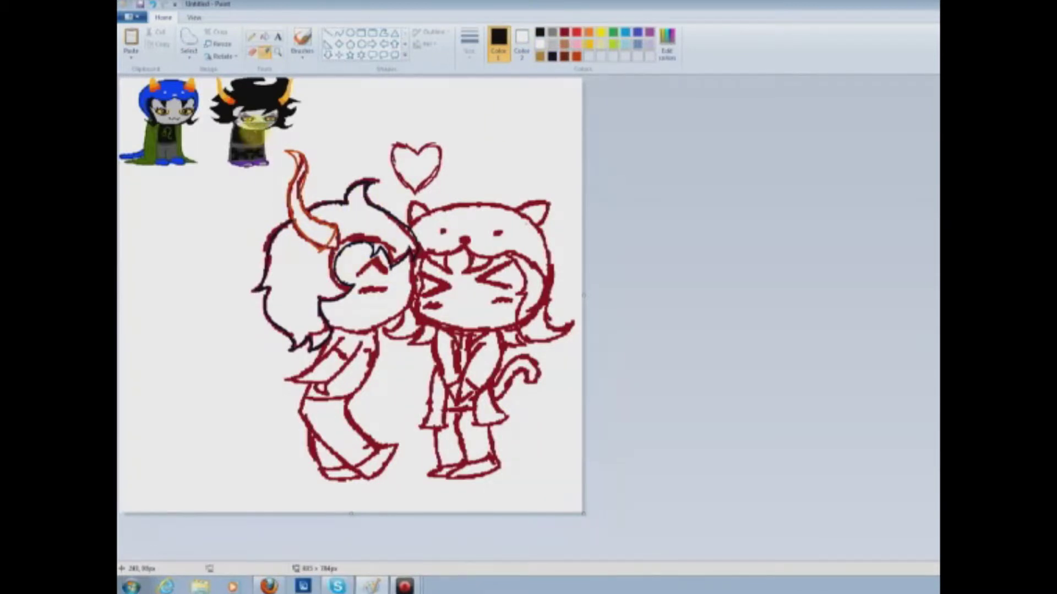
pyautogui.click(252, 137)
pyautogui.click(667, 44)
pyautogui.click(548, 365)
pyautogui.hotkey('ctrl', 'z')
# Trace the horned figure's face outline in the light gray sampled from the reference character's face
pyautogui.click(264, 51)
pyautogui.click(242, 113)
pyautogui.moveTo(415, 245)
pyautogui.mouseDown()
pyautogui.moveTo(402, 322)
pyautogui.moveTo(330, 326)
pyautogui.mouseUp()
# Set the color to a dark gray and draw the rounded mark around the horned figure's eye and the small circle beside it
pyautogui.click(265, 52)
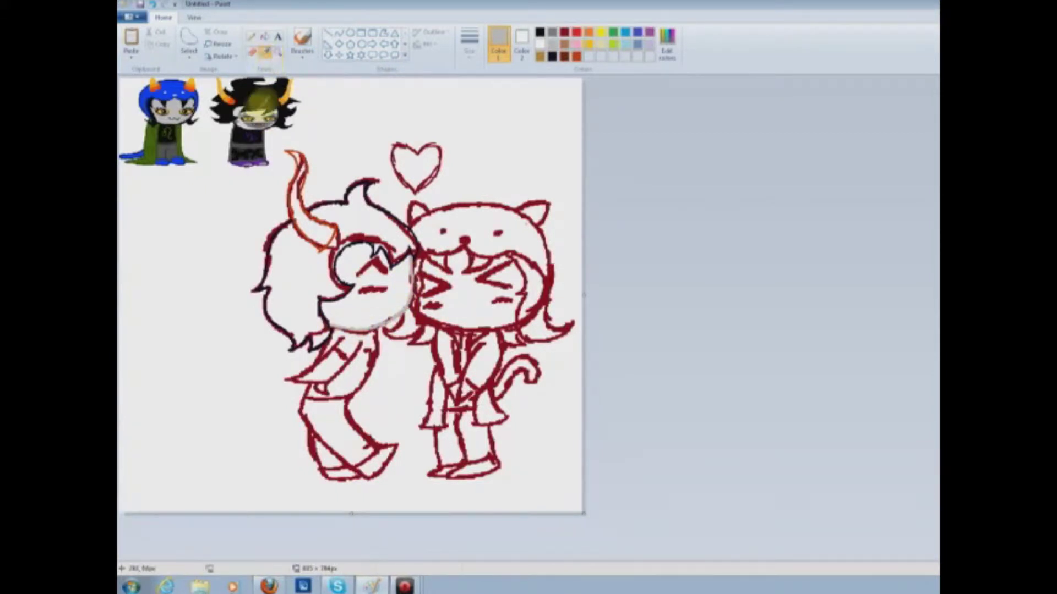
pyautogui.click(267, 131)
pyautogui.click(667, 44)
pyautogui.click(763, 284)
pyautogui.click(546, 367)
pyautogui.moveTo(361, 253)
pyautogui.mouseDown()
pyautogui.moveTo(353, 275)
pyautogui.moveTo(389, 267)
pyautogui.moveTo(364, 282)
pyautogui.moveTo(343, 259)
pyautogui.mouseUp()
# Sample the dark purple of the hair outline and trace the horned figure's closed eye with it
pyautogui.click(266, 52)
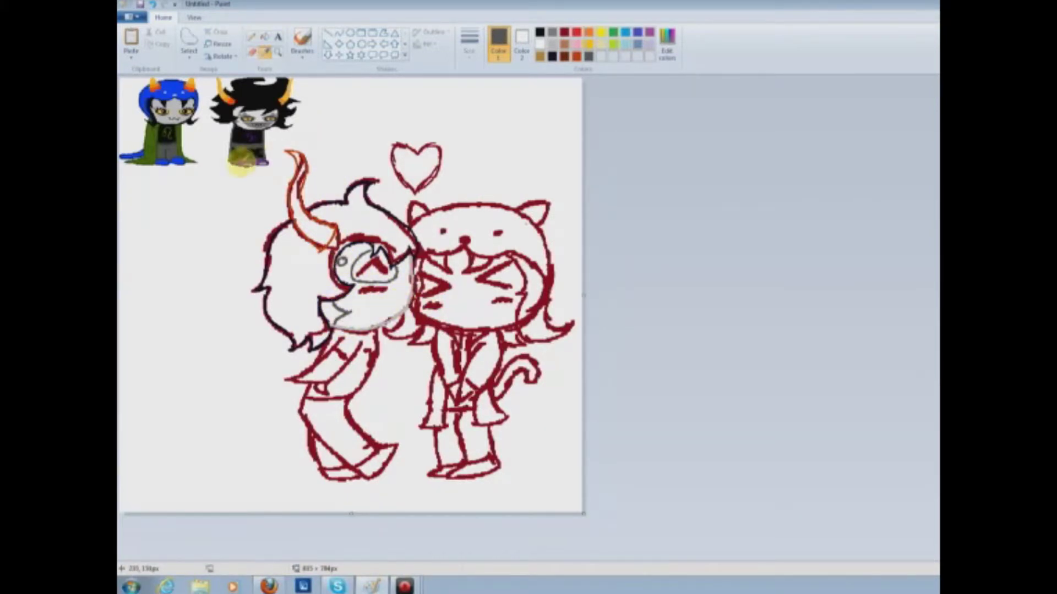
pyautogui.click(275, 235)
pyautogui.moveTo(369, 256); pyautogui.dragTo(388, 274)
# Lighten the purple sampled from the reference shoes and paint a blush on the horned figure's cheek, undoing the overlong stroke
pyautogui.click(265, 52)
pyautogui.click(244, 163)
pyautogui.click(667, 44)
pyautogui.moveTo(766, 275); pyautogui.dragTo(766, 244)
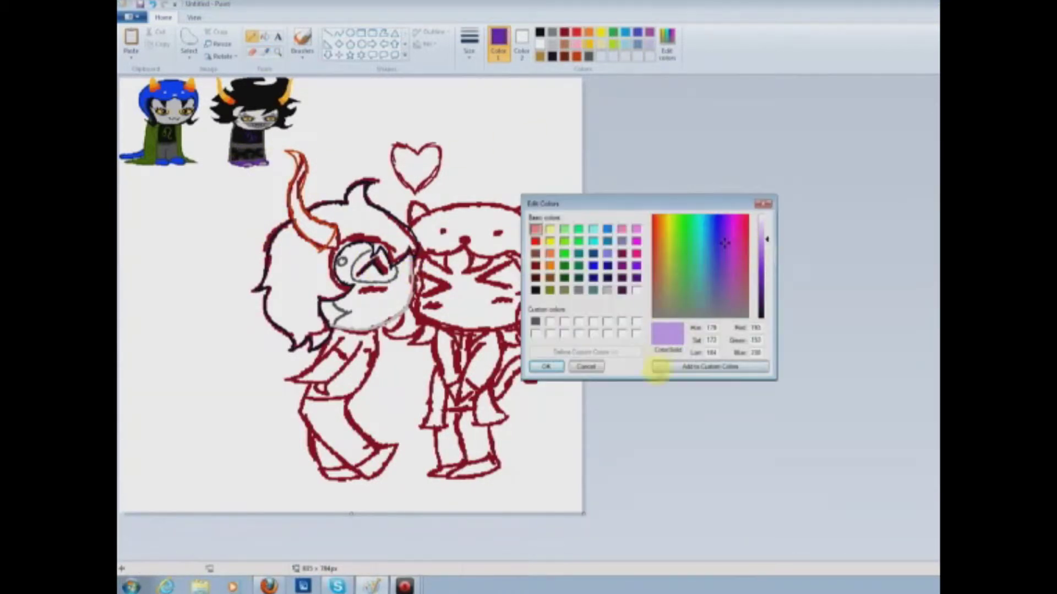
pyautogui.click(547, 365)
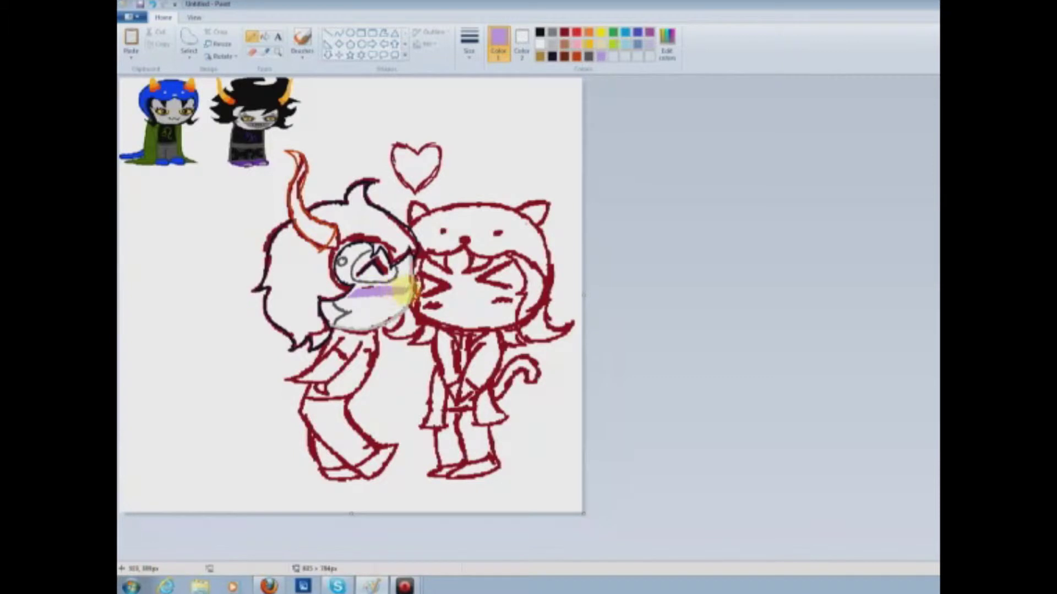
pyautogui.hotkey('ctrl', 'z')
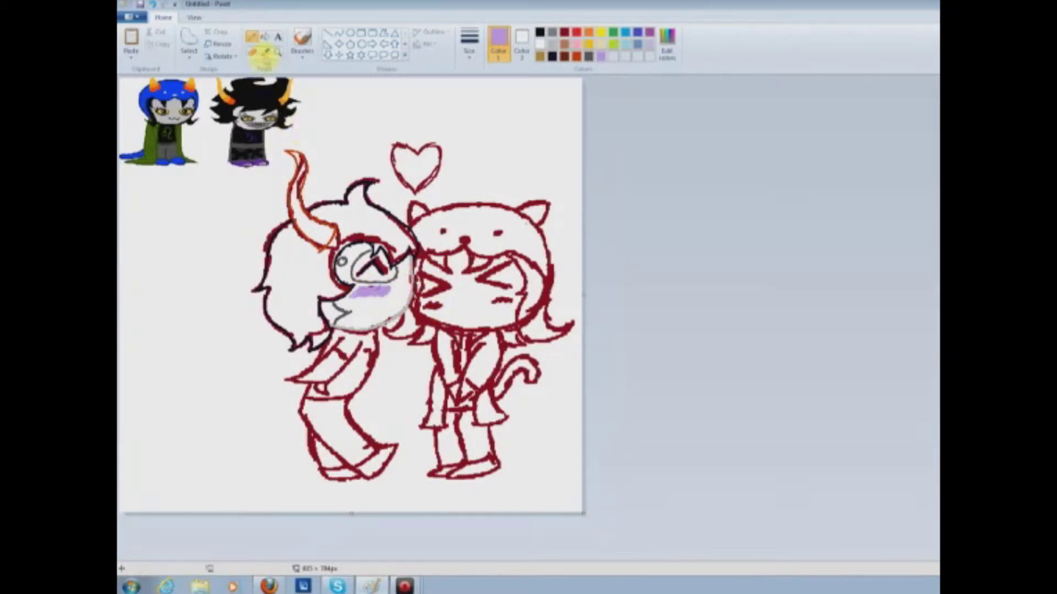
# Trace the horned figure's arm in the face's light gray and the shirt in dark purple with a purple emblem
pyautogui.click(266, 52)
pyautogui.click(375, 330)
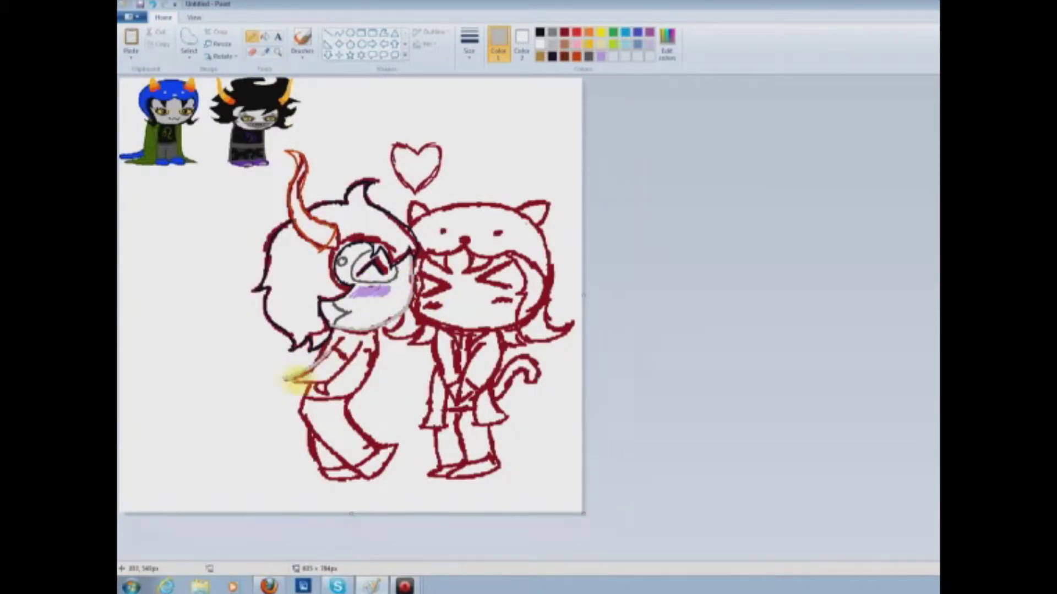
pyautogui.click(350, 278)
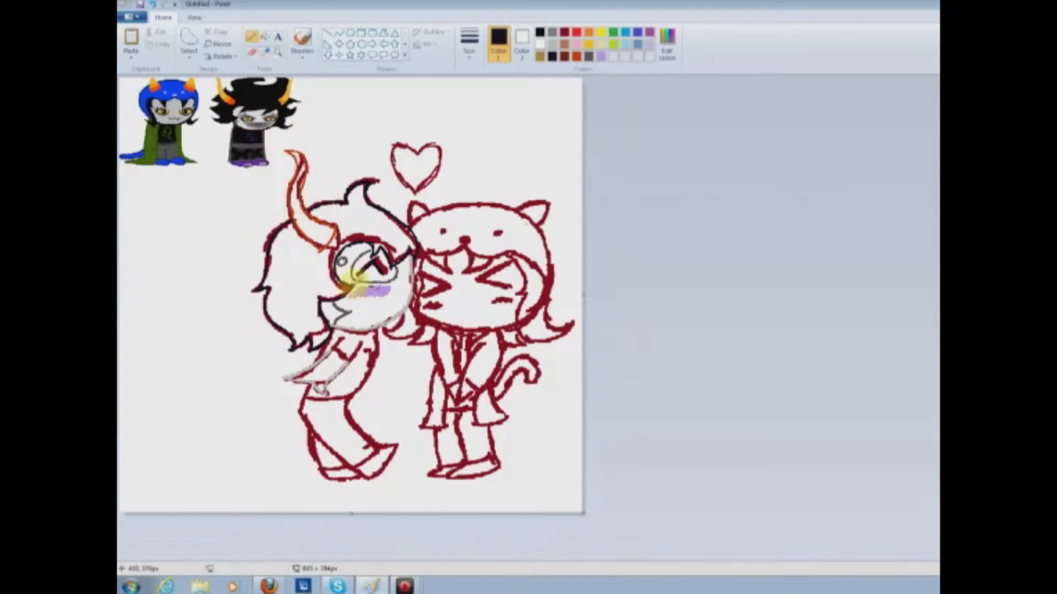
pyautogui.moveTo(373, 363)
pyautogui.mouseDown()
pyautogui.moveTo(354, 393)
pyautogui.moveTo(305, 385)
pyautogui.moveTo(346, 402)
pyautogui.mouseUp()
pyautogui.click(265, 52)
pyautogui.click(250, 136)
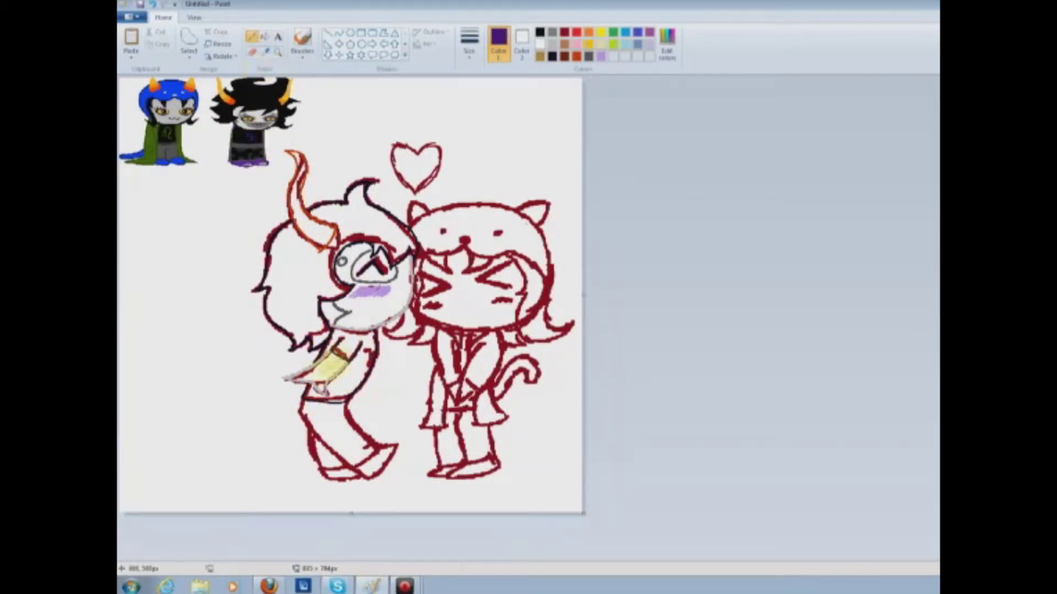
# Trace the horned figure's pants and pockets in the near-black sampled from the reference character's pants
pyautogui.click(266, 52)
pyautogui.click(242, 151)
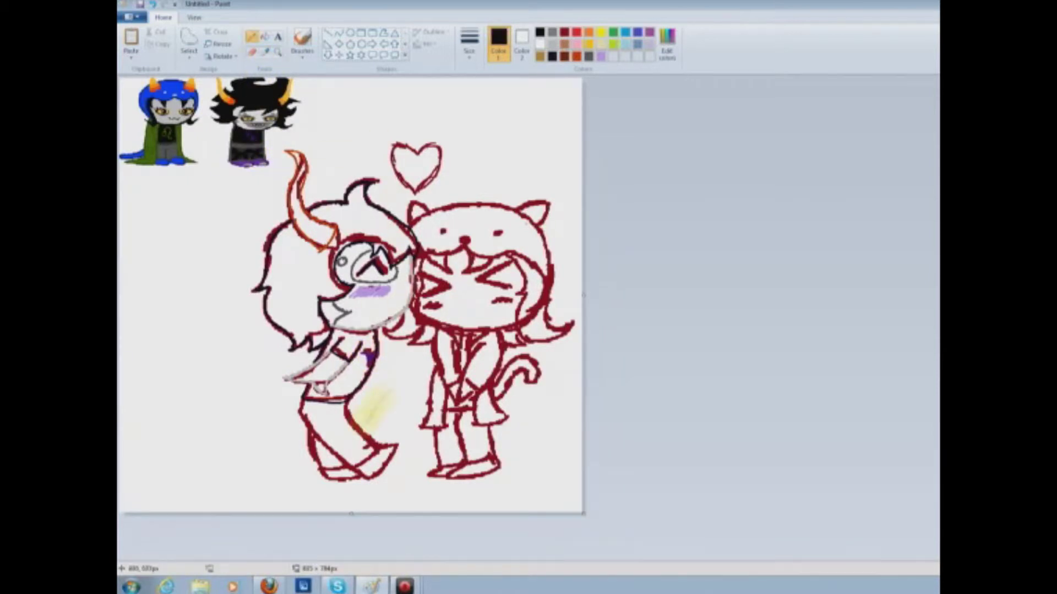
pyautogui.moveTo(296, 414)
pyautogui.mouseDown()
pyautogui.moveTo(338, 458)
pyautogui.moveTo(376, 449)
pyautogui.mouseUp()
pyautogui.moveTo(303, 410)
pyautogui.mouseDown()
pyautogui.moveTo(311, 428)
pyautogui.moveTo(343, 409)
pyautogui.mouseUp()
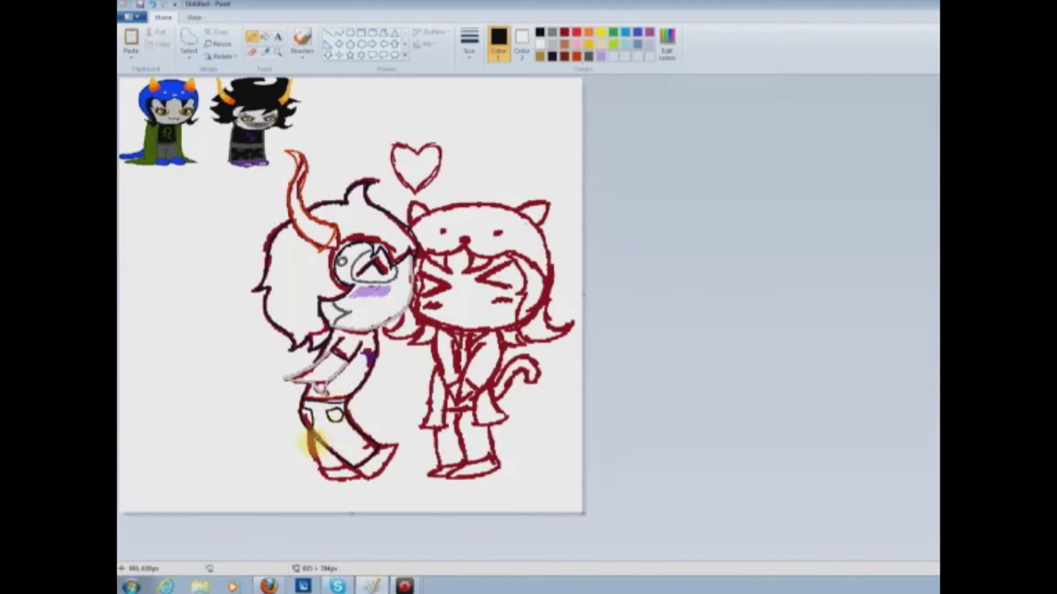
# Trace the horned figure's shoes in the purple sampled from the reference shoes, with light gray soles
pyautogui.click(266, 52)
pyautogui.click(267, 163)
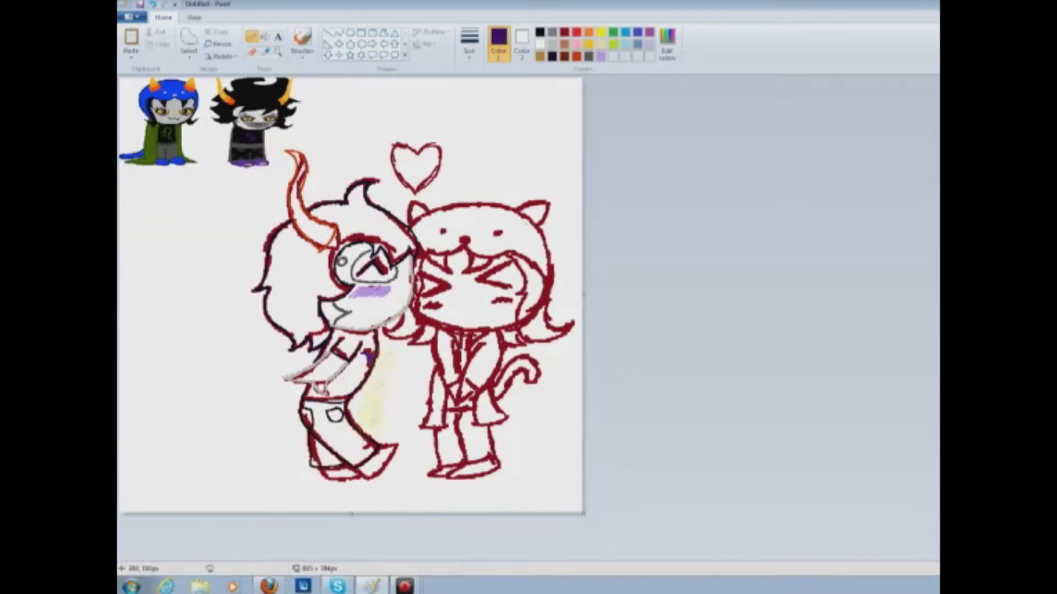
pyautogui.moveTo(370, 475); pyautogui.dragTo(379, 449)
pyautogui.moveTo(322, 469); pyautogui.dragTo(348, 467)
pyautogui.click(265, 52)
pyautogui.click(417, 278)
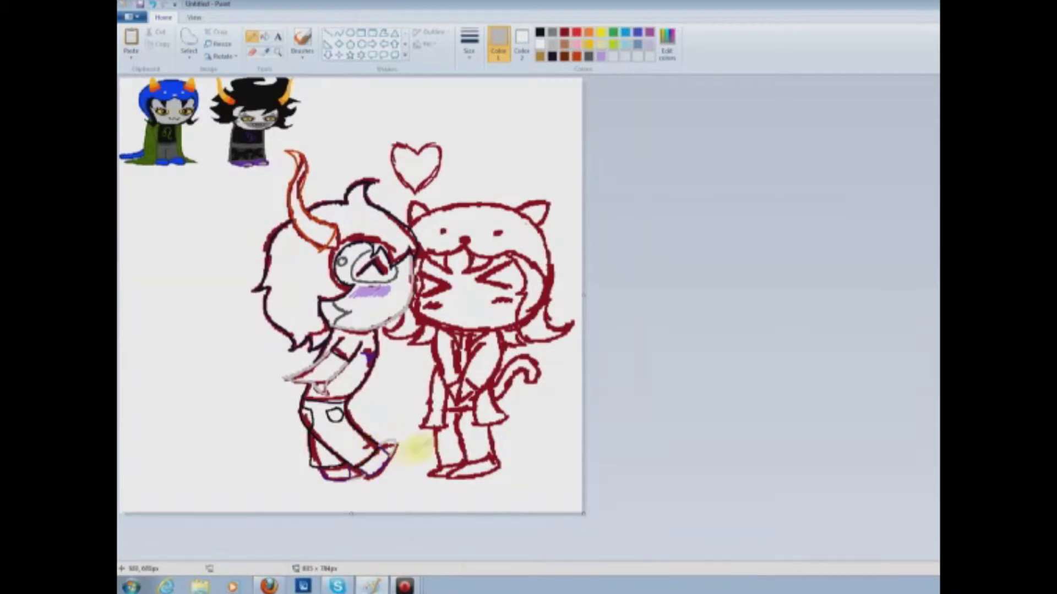
# Trace the outline of the second figure's cat hat in the blue sampled from the reference character
pyautogui.click(288, 195)
pyautogui.click(266, 52)
pyautogui.click(181, 164)
pyautogui.click(266, 52)
pyautogui.click(184, 93)
pyautogui.moveTo(413, 208)
pyautogui.mouseDown()
pyautogui.moveTo(534, 226)
pyautogui.moveTo(551, 271)
pyautogui.moveTo(465, 243)
pyautogui.moveTo(413, 257)
pyautogui.mouseUp()
# Draw the cat hat's eyes and nose in light gray and trace its ears in the horn's orange
pyautogui.click(265, 52)
pyautogui.click(411, 291)
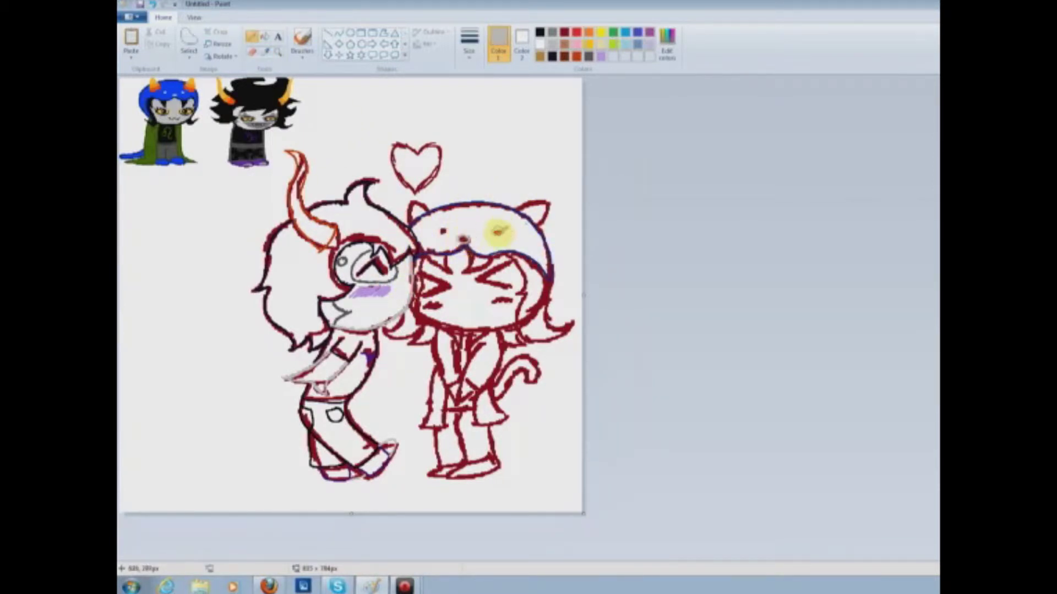
pyautogui.click(332, 231)
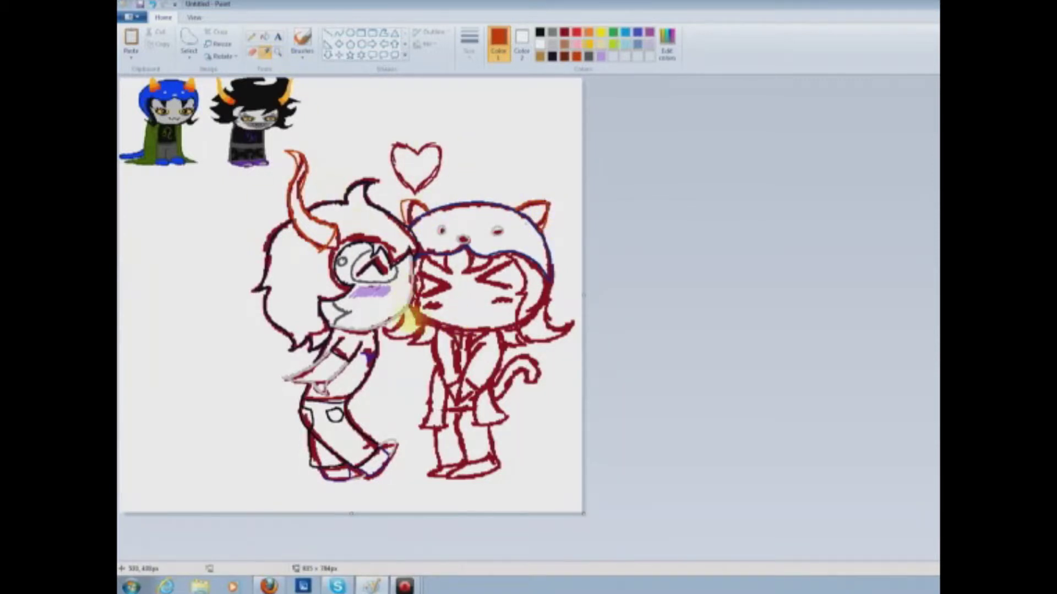
# Darken the green sampled from the reference cape to a very dark green and trace the cat-hatted figure's hair
pyautogui.click(153, 137)
pyautogui.click(667, 45)
pyautogui.moveTo(767, 299); pyautogui.dragTo(766, 312)
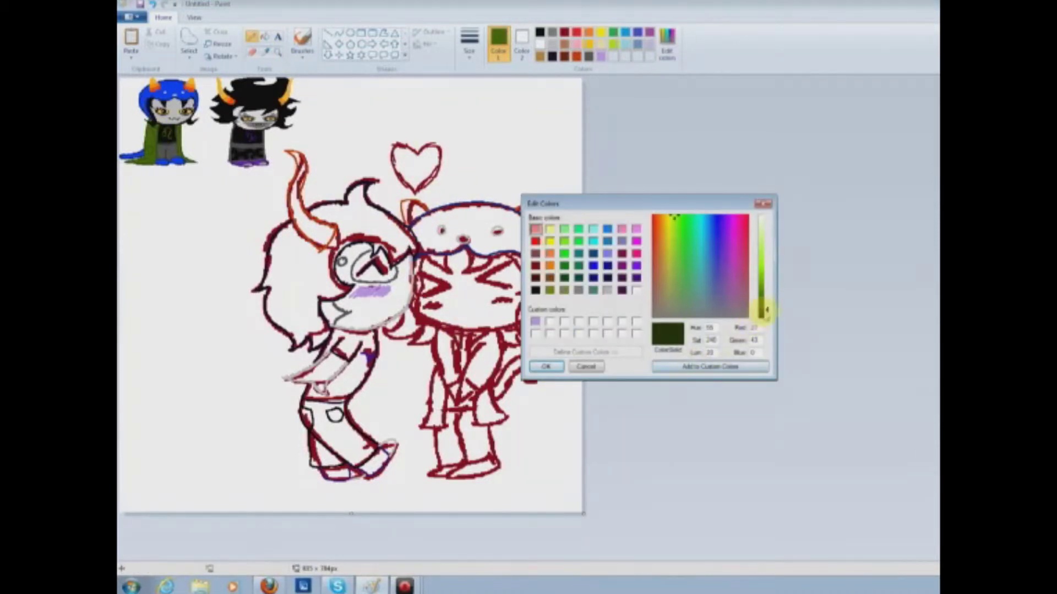
pyautogui.click(546, 367)
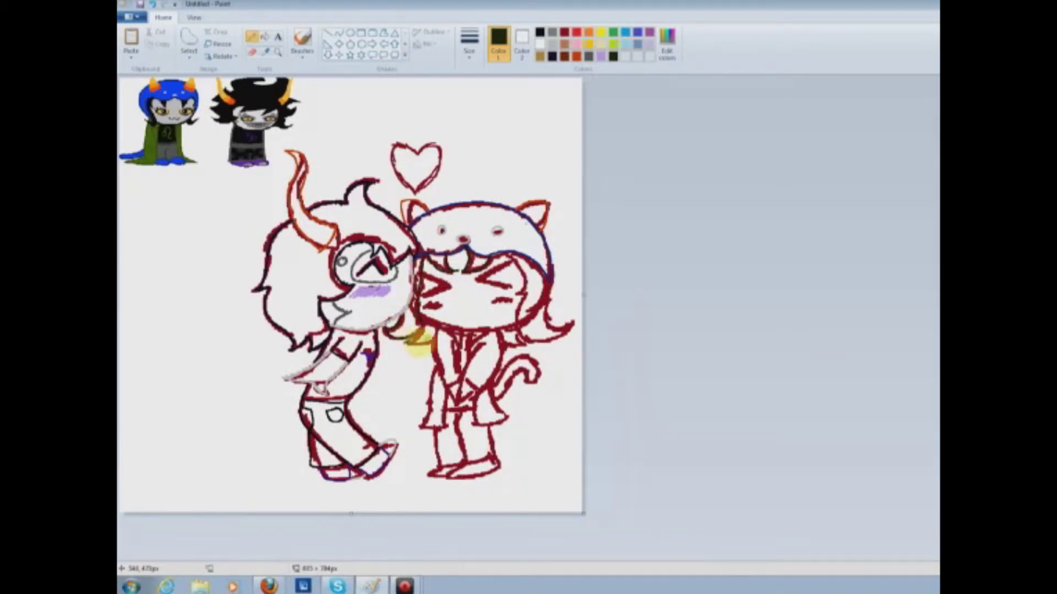
pyautogui.moveTo(517, 293); pyautogui.dragTo(518, 329)
pyautogui.moveTo(548, 285)
pyautogui.mouseDown()
pyautogui.moveTo(555, 313)
pyautogui.moveTo(571, 321)
pyautogui.moveTo(504, 343)
pyautogui.mouseUp()
# Trace the cat-hatted figure's face and hands in light gray and its closed eyes in the hair's very dark green
pyautogui.click(265, 52)
pyautogui.click(334, 200)
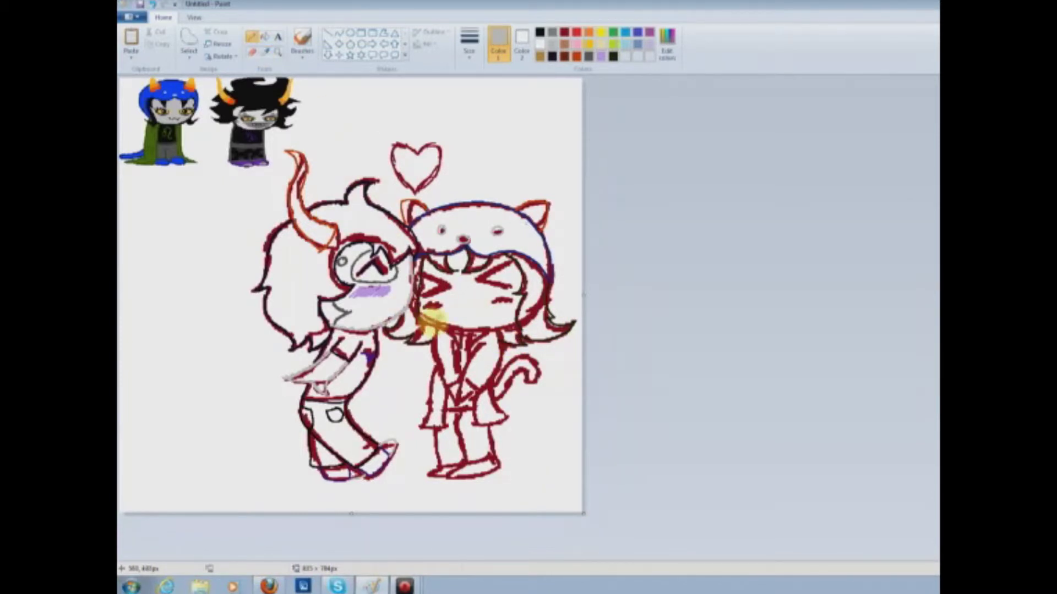
pyautogui.click(264, 51)
pyautogui.click(520, 294)
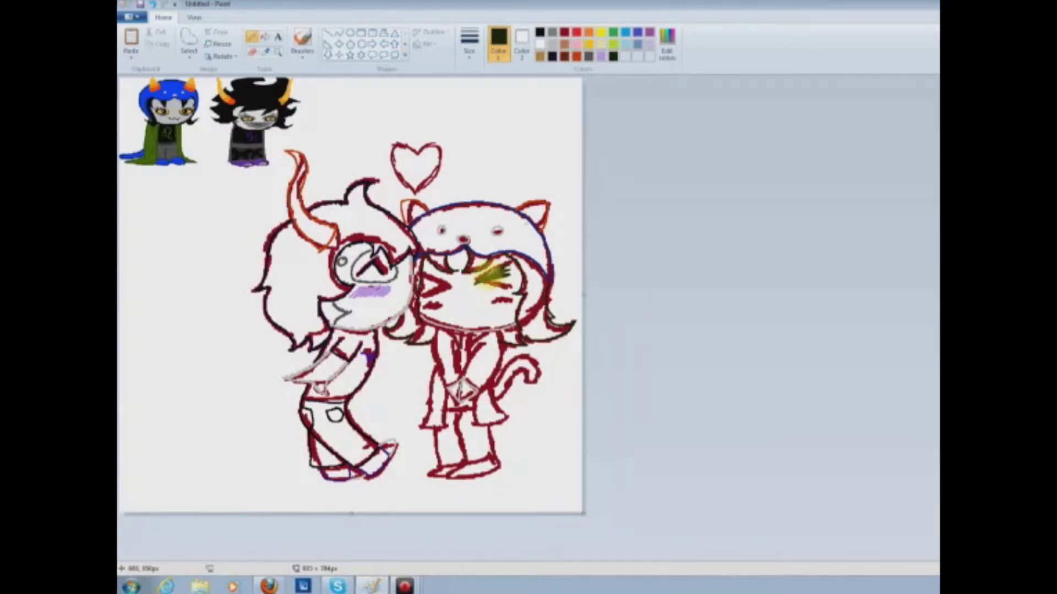
pyautogui.moveTo(448, 282)
pyautogui.mouseDown()
pyautogui.moveTo(424, 270)
pyautogui.moveTo(455, 295)
pyautogui.moveTo(419, 297)
pyautogui.moveTo(431, 297)
pyautogui.mouseUp()
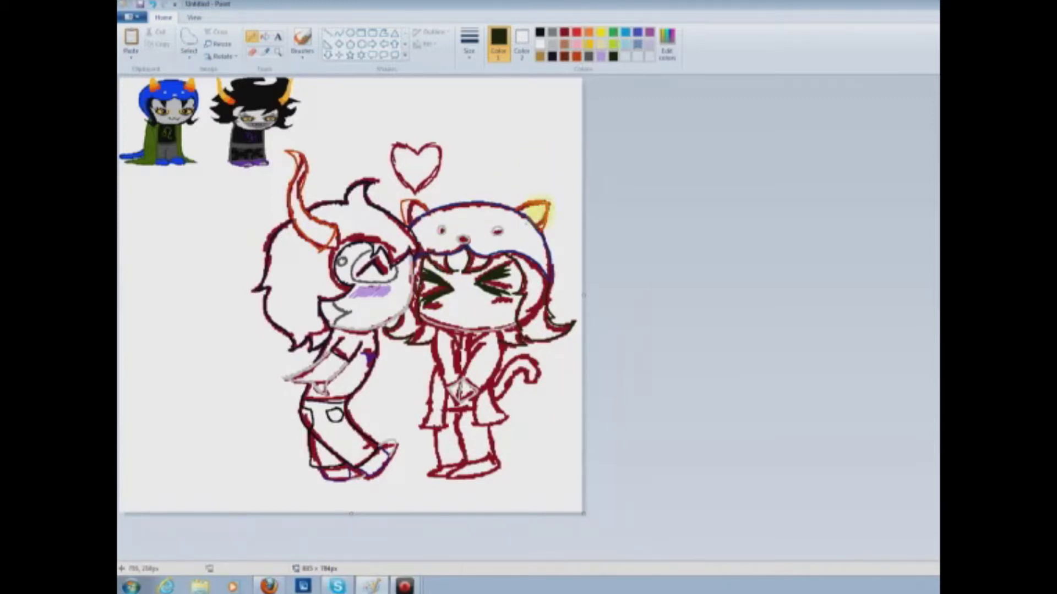
# Lighten the green sampled from the reference character and paint light green blushes on the cat-hatted figure's cheeks
pyautogui.click(266, 52)
pyautogui.click(163, 137)
pyautogui.click(667, 48)
pyautogui.click(763, 248)
pyautogui.click(546, 366)
pyautogui.moveTo(494, 295); pyautogui.dragTo(449, 302)
# Trace the cat-hatted figure's coat and collar in the dark green sampled from the reference cape
pyautogui.click(265, 52)
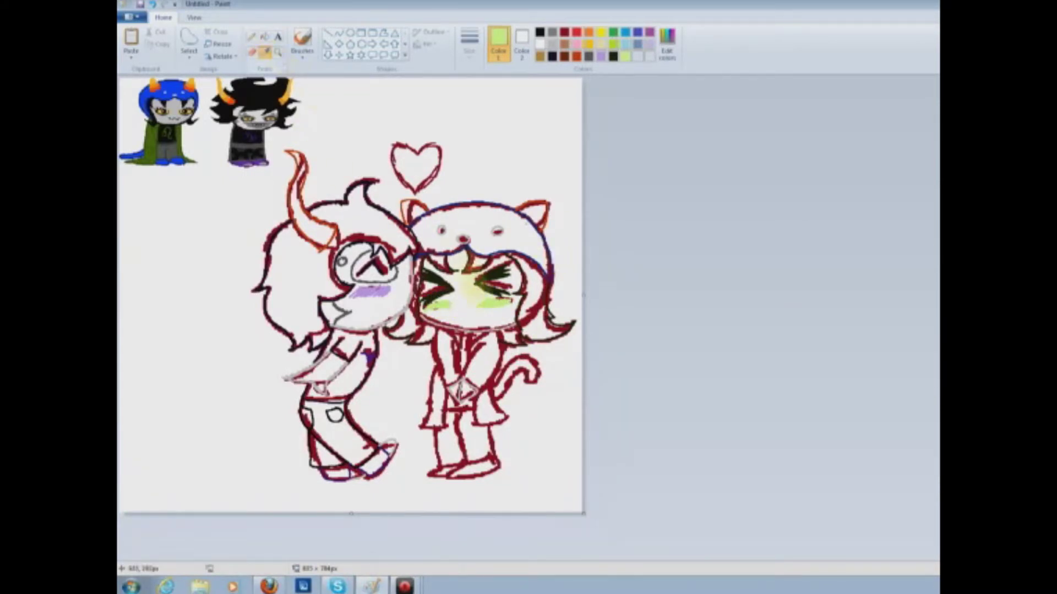
pyautogui.click(195, 133)
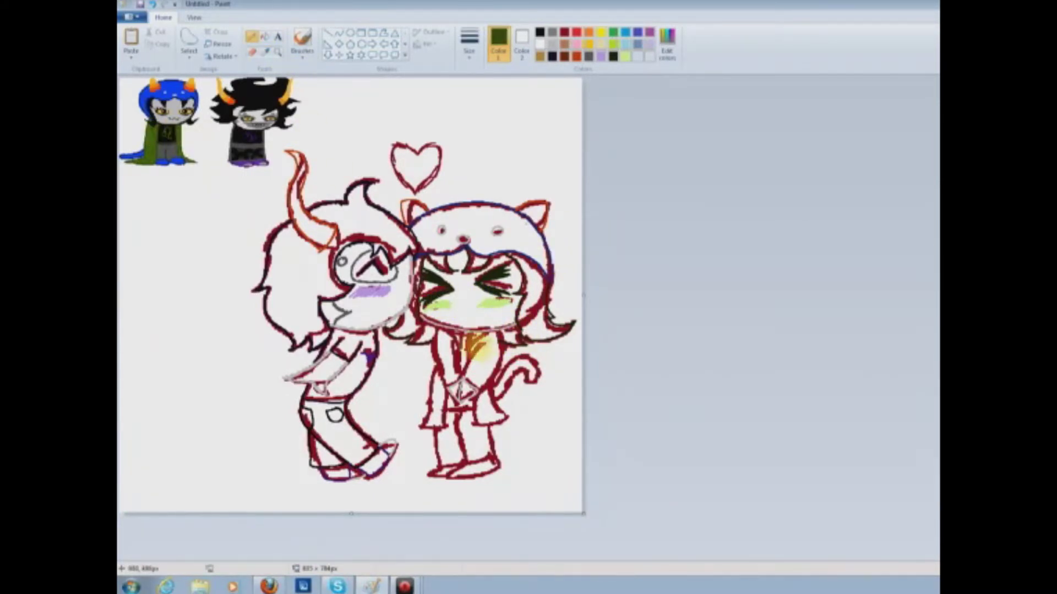
pyautogui.moveTo(443, 333); pyautogui.dragTo(466, 351)
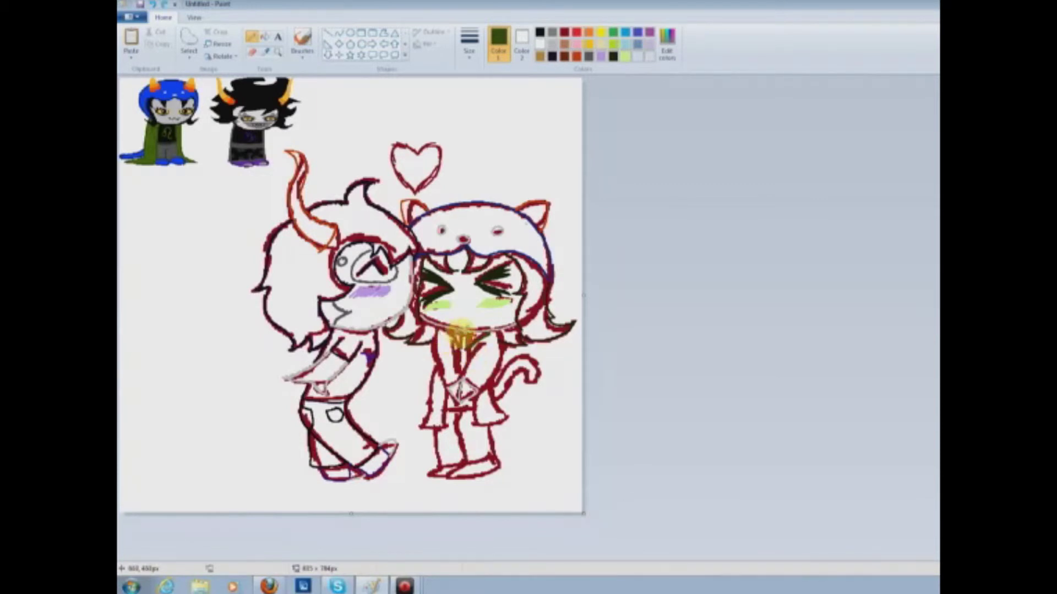
pyautogui.moveTo(462, 377)
pyautogui.mouseDown()
pyautogui.moveTo(477, 349)
pyautogui.moveTo(479, 390)
pyautogui.moveTo(496, 333)
pyautogui.mouseUp()
pyautogui.moveTo(465, 365)
pyautogui.mouseDown()
pyautogui.moveTo(429, 403)
pyautogui.moveTo(446, 425)
pyautogui.moveTo(446, 391)
pyautogui.moveTo(473, 401)
pyautogui.moveTo(471, 428)
pyautogui.moveTo(490, 378)
pyautogui.mouseUp()
# Trace the cat-hatted figure's pants in a very dark shade and its shoes in the blue sampled from the reference shoes
pyautogui.click(613, 56)
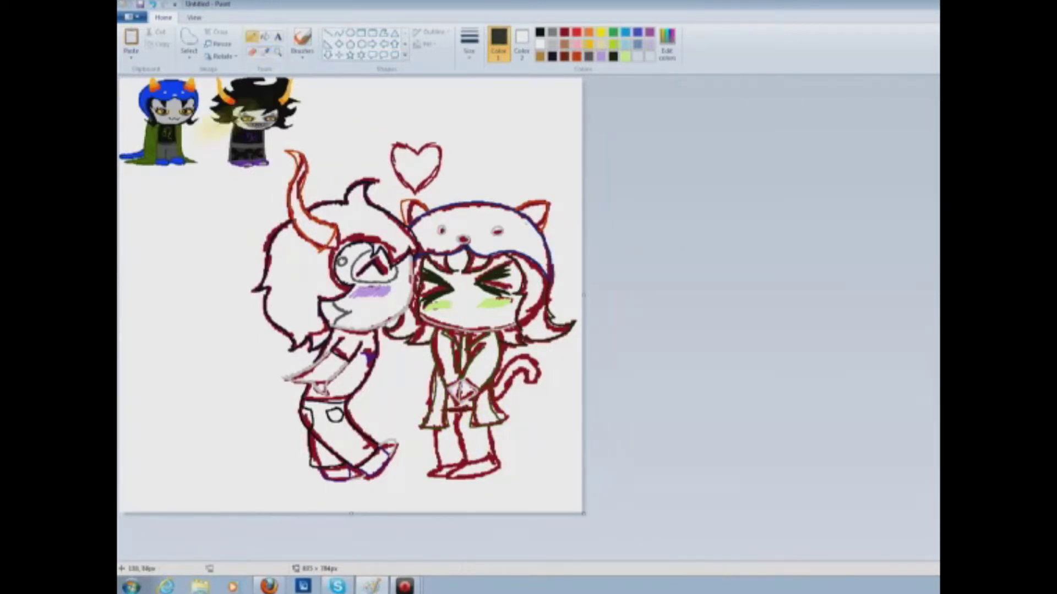
pyautogui.click(265, 52)
pyautogui.click(192, 157)
pyautogui.moveTo(465, 478)
pyautogui.mouseDown()
pyautogui.moveTo(495, 462)
pyautogui.moveTo(491, 443)
pyautogui.moveTo(465, 468)
pyautogui.moveTo(496, 469)
pyautogui.mouseUp()
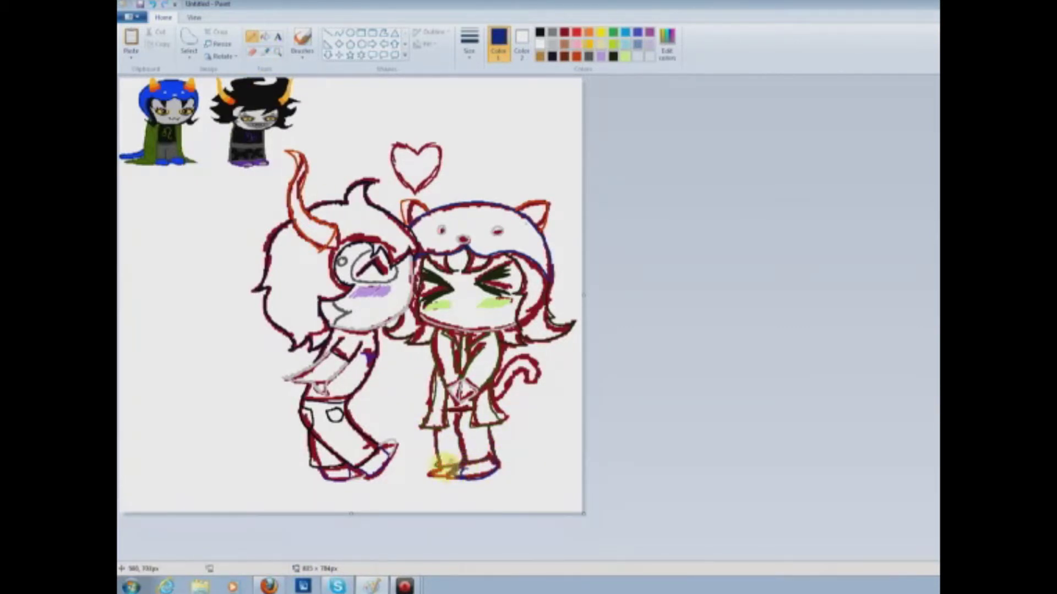
pyautogui.moveTo(452, 478)
pyautogui.mouseDown()
pyautogui.moveTo(431, 466)
pyautogui.moveTo(440, 466)
pyautogui.mouseUp()
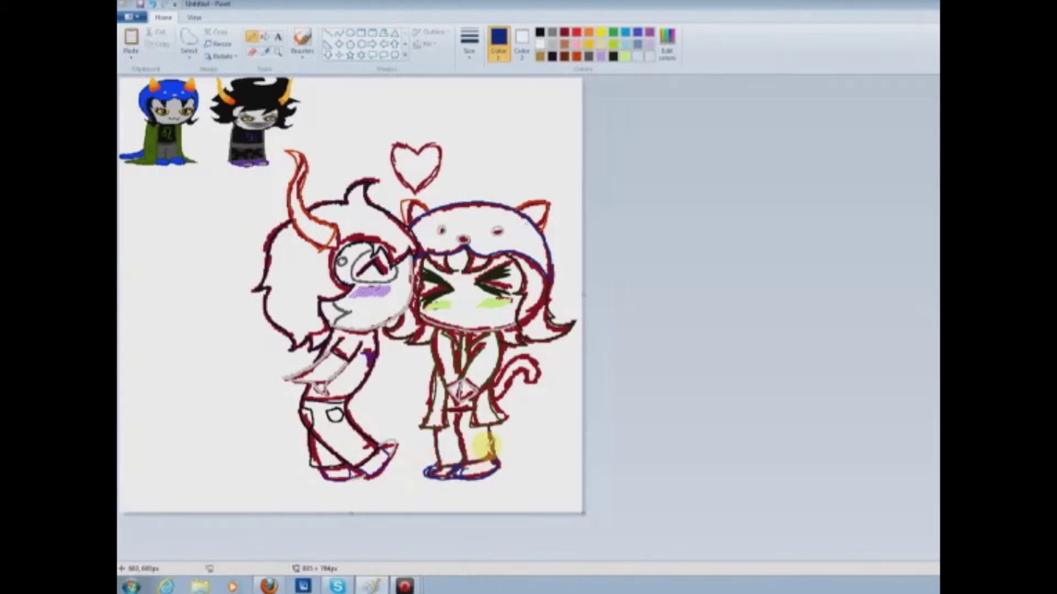
# Try to erase the sketch with white as Color 1 and the sampled dark red as Color 2
pyautogui.click(267, 52)
pyautogui.click(360, 237)
pyautogui.click(267, 53)
pyautogui.rightClick(375, 241)
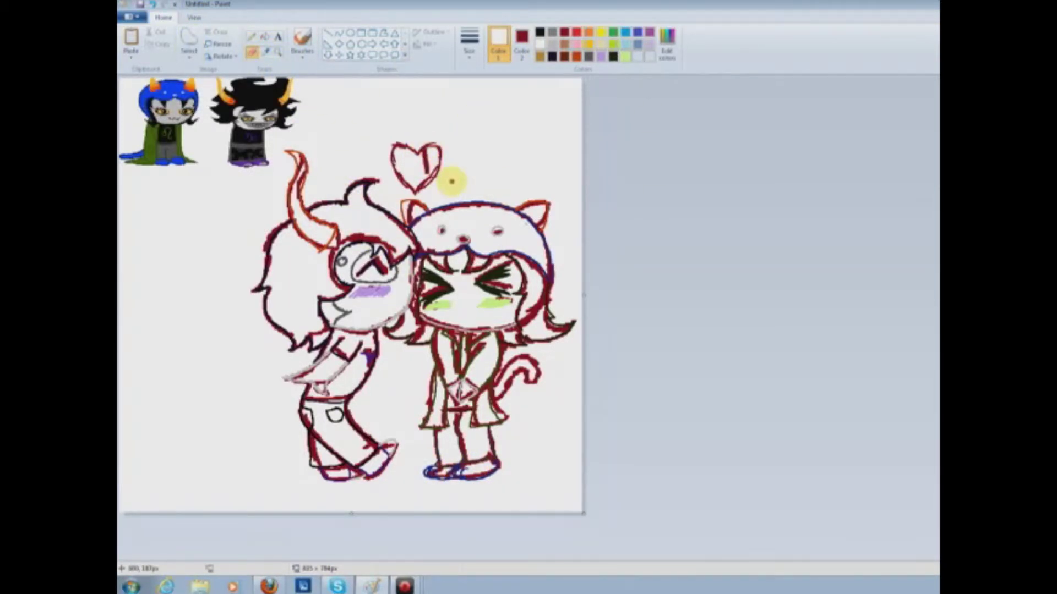
# Set Color 1 to the sketch's dark red and Color 2 to white
pyautogui.click(267, 52)
pyautogui.click(368, 239)
pyautogui.click(522, 44)
pyautogui.click(540, 44)
# With a large Eraser, replace all dark red sketch lines and the heart with white, and erase both reference sprites
pyautogui.click(469, 44)
pyautogui.click(440, 135)
pyautogui.moveTo(445, 151); pyautogui.dragTo(388, 151)
pyautogui.moveTo(280, 176); pyautogui.dragTo(264, 283)
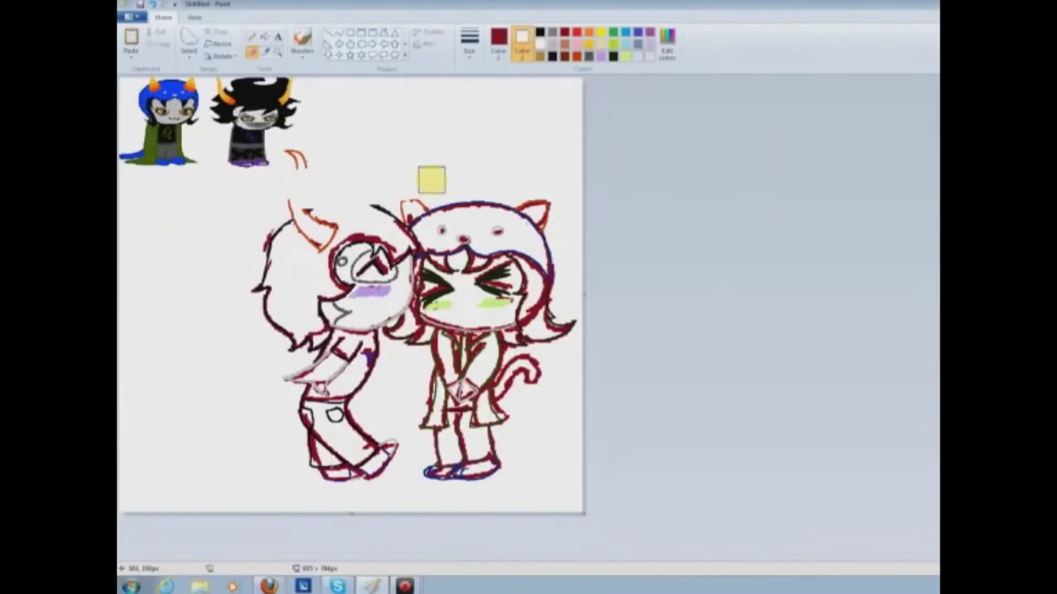
pyautogui.moveTo(461, 213)
pyautogui.mouseDown()
pyautogui.moveTo(377, 378)
pyautogui.moveTo(407, 439)
pyautogui.mouseUp()
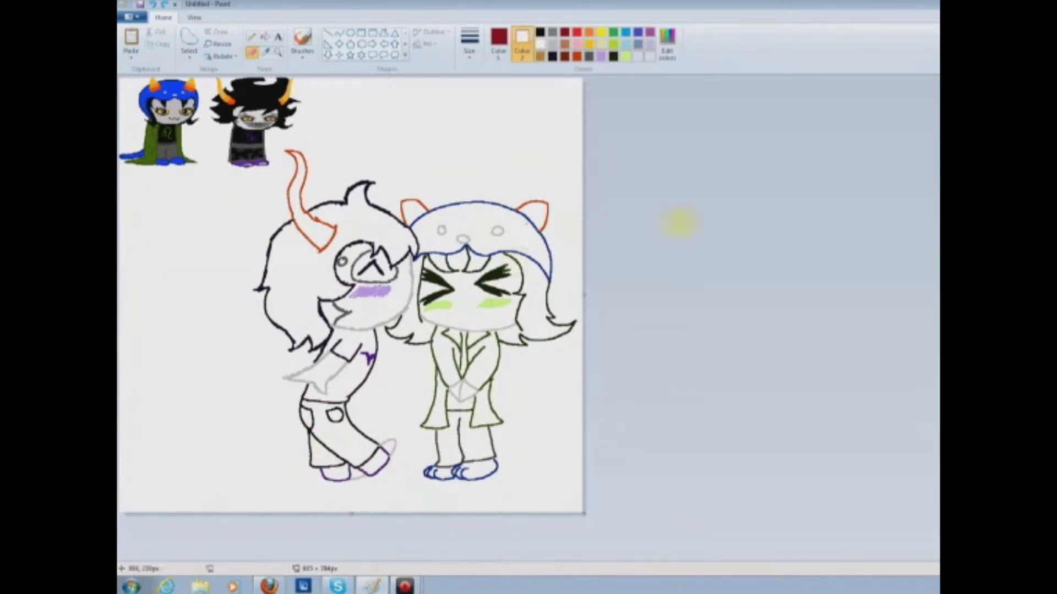
pyautogui.moveTo(237, 140)
pyautogui.mouseDown()
pyautogui.moveTo(259, 155)
pyautogui.moveTo(135, 91)
pyautogui.moveTo(144, 165)
pyautogui.mouseUp()
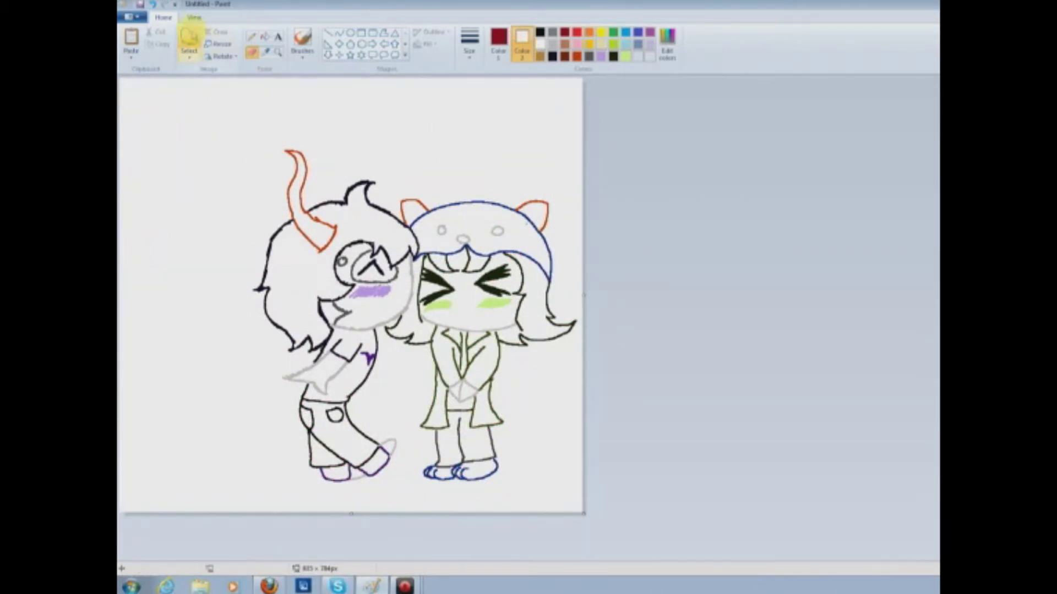
# Select both figures with a rectangular selection and move them up and left on the canvas
pyautogui.click(190, 40)
pyautogui.click(189, 57)
pyautogui.click(175, 82)
pyautogui.moveTo(184, 130); pyautogui.dragTo(578, 505)
pyautogui.moveTo(506, 438)
pyautogui.mouseDown()
pyautogui.moveTo(431, 396)
pyautogui.moveTo(431, 405)
pyautogui.mouseUp()
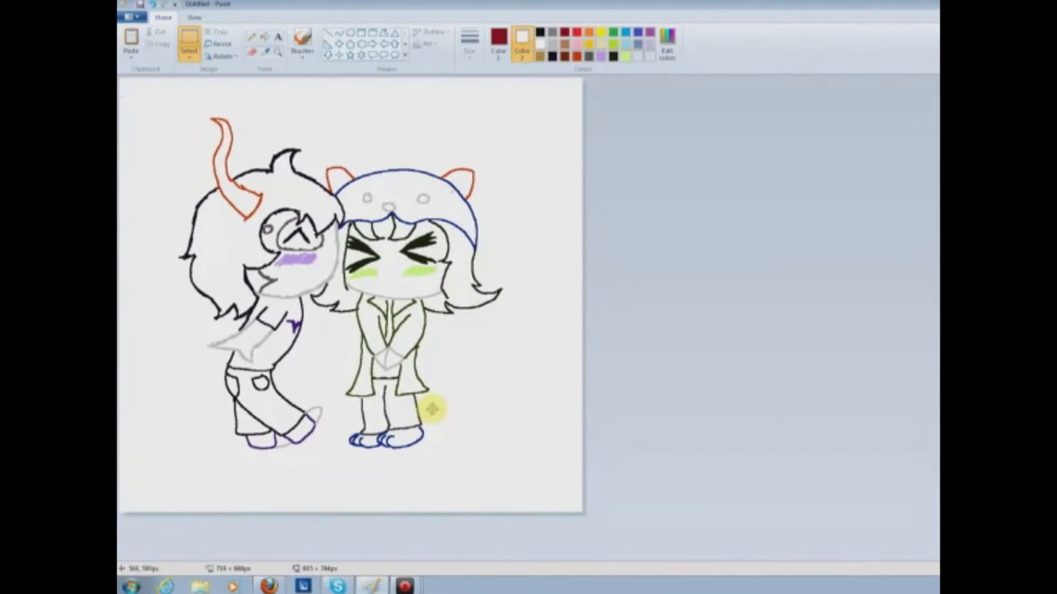
# Fill the hat with a brighter blue made by lightening the color sampled from its outline
pyautogui.click(265, 52)
pyautogui.click(473, 248)
pyautogui.click(667, 43)
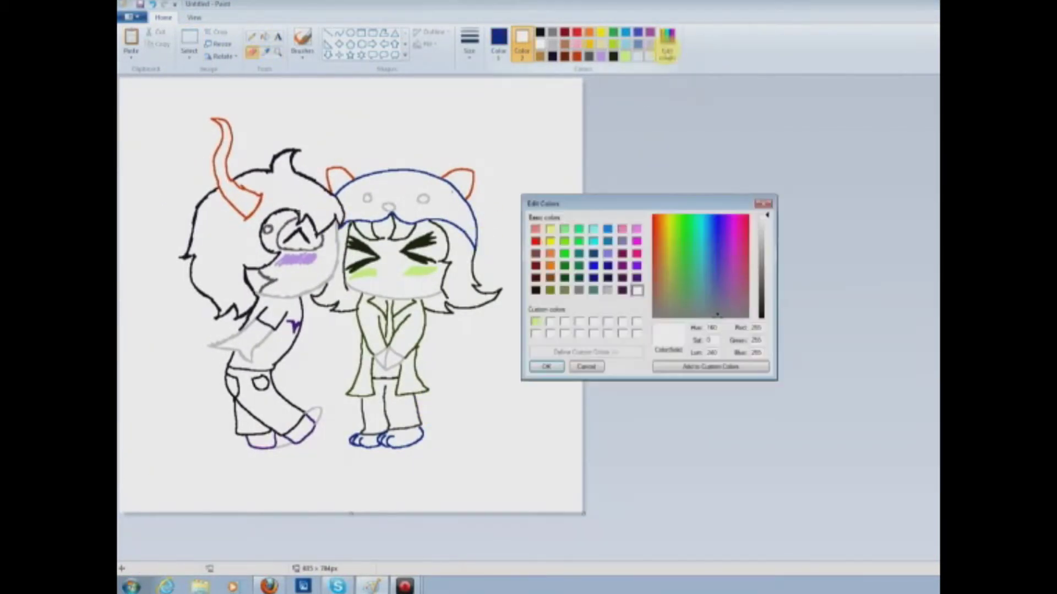
pyautogui.moveTo(767, 278); pyautogui.dragTo(766, 264)
pyautogui.click(547, 367)
pyautogui.click(265, 37)
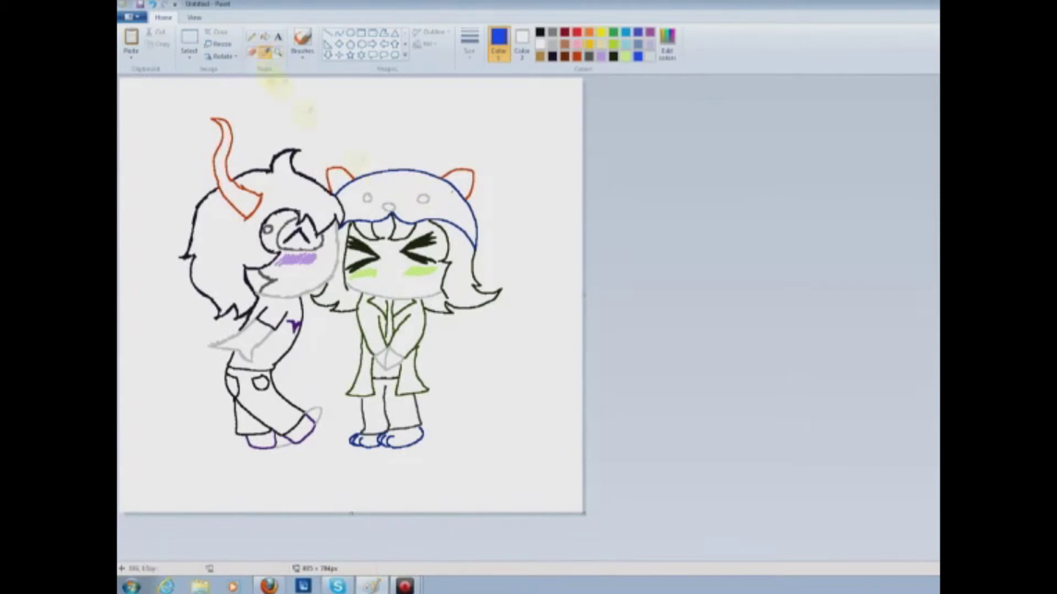
pyautogui.click(395, 184)
# Try to fill the hat-wearing character's hair with a lightened shade of the sampled dark green outline color
pyautogui.click(253, 37)
pyautogui.click(265, 52)
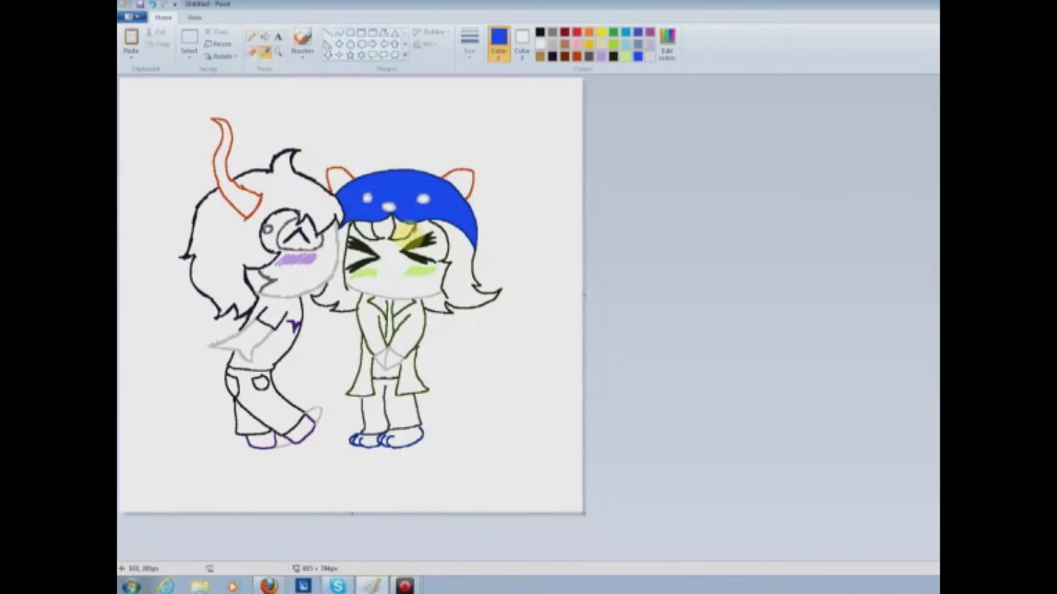
pyautogui.click(412, 249)
pyautogui.click(667, 43)
pyautogui.click(546, 366)
pyautogui.click(265, 37)
pyautogui.click(461, 259)
pyautogui.hotkey('ctrl', 'z')
# Close the gaps in the coat and trouser outlines with the Pencil, using the sampled dark gray for the trousers
pyautogui.click(194, 18)
pyautogui.click(132, 44)
pyautogui.scroll(-2, 596, 347)
pyautogui.click(163, 18)
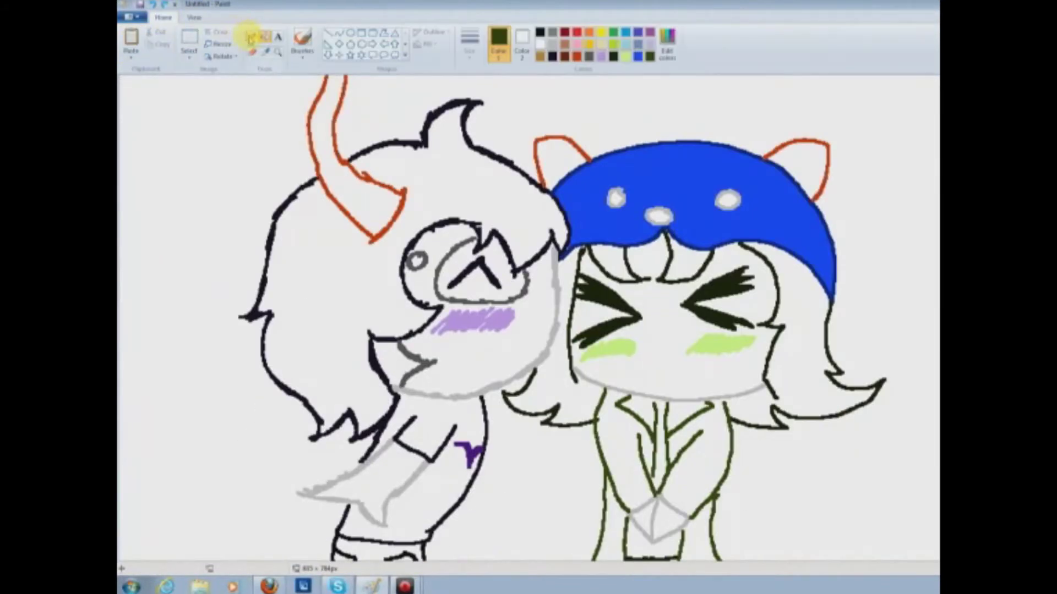
pyautogui.scroll(-3, 330, 154)
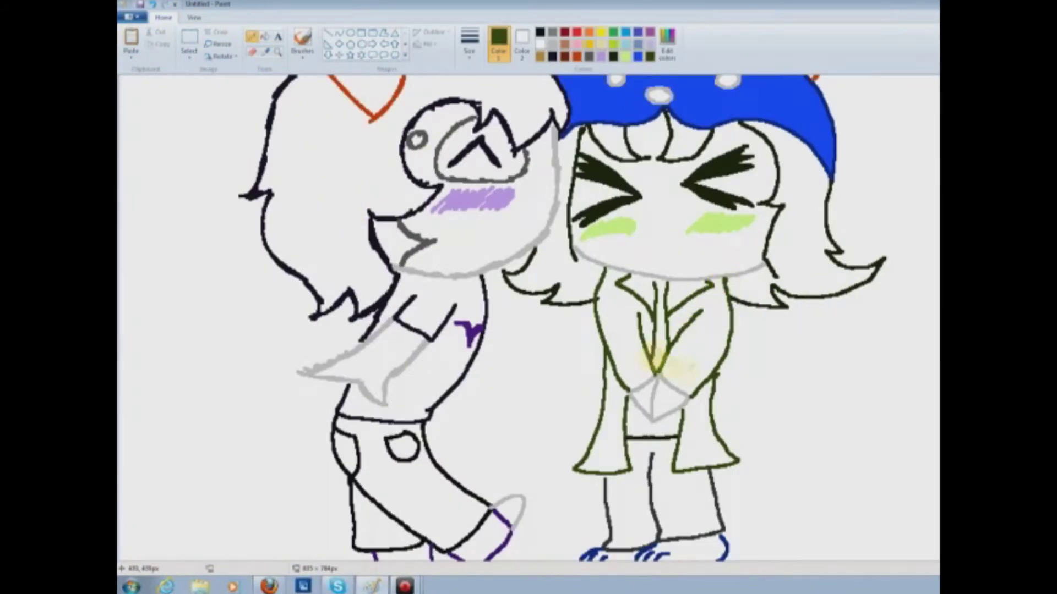
pyautogui.scroll(-3, 746, 420)
pyautogui.click(266, 52)
pyautogui.click(650, 351)
pyautogui.moveTo(606, 358); pyautogui.dragTo(606, 353)
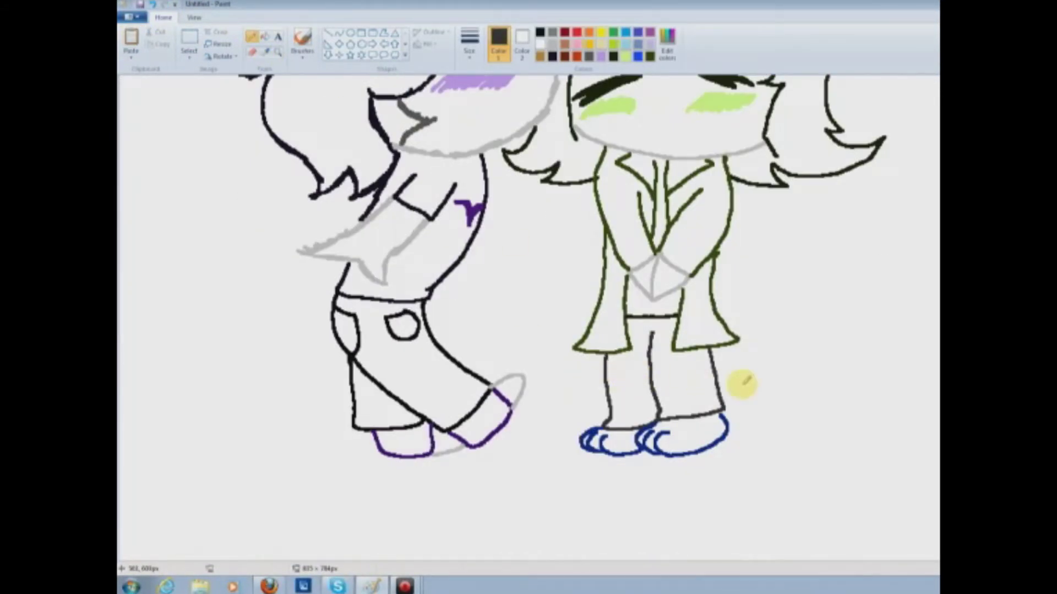
# Fill the skin areas of both characters with a slightly darker gray based on the sampled skin outline color, adding it to the custom colors
pyautogui.scroll(3, 741, 384)
pyautogui.scroll(3, 742, 384)
pyautogui.click(265, 53)
pyautogui.click(667, 59)
pyautogui.moveTo(766, 241); pyautogui.dragTo(766, 247)
pyautogui.click(710, 367)
pyautogui.click(547, 366)
pyautogui.click(265, 37)
pyautogui.click(453, 395)
pyautogui.click(391, 442)
pyautogui.click(655, 500)
pyautogui.scroll(-5, 739, 365)
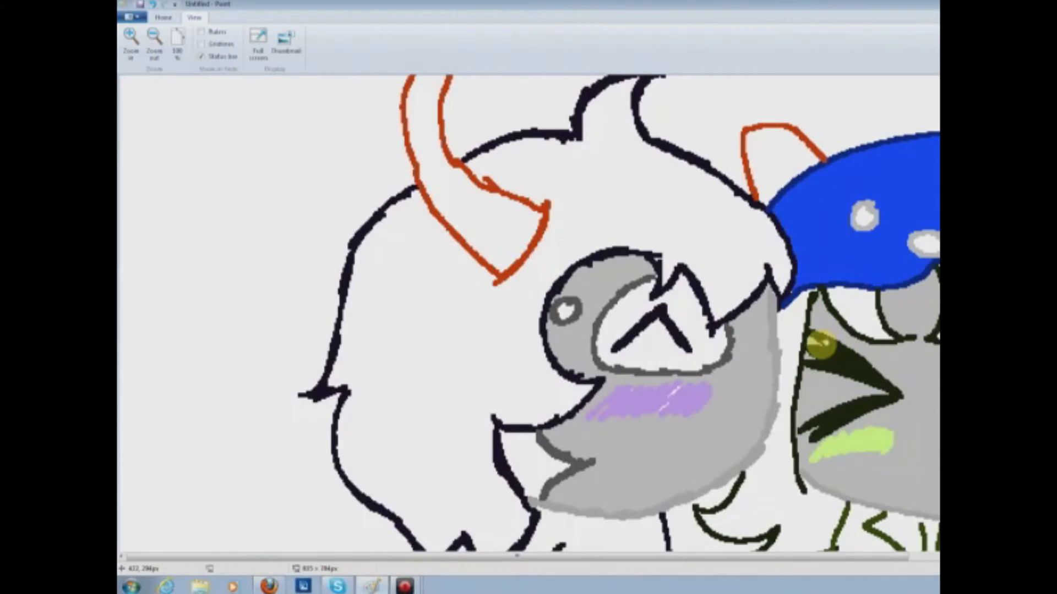
pyautogui.click(821, 345)
pyautogui.hotkey('ctrl', 'z')
# Fill the hat-wearing character's hair with a lighter dark green based on its sampled outline color
pyautogui.scroll(-2, 844, 361)
pyautogui.click(165, 18)
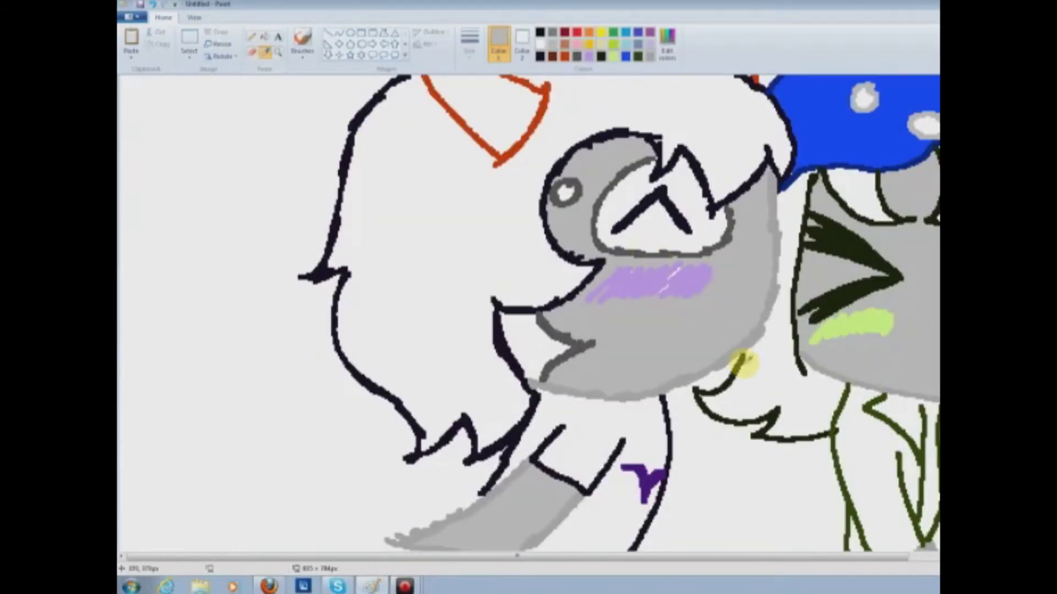
pyautogui.click(739, 367)
pyautogui.click(667, 44)
pyautogui.click(716, 367)
pyautogui.moveTo(766, 310); pyautogui.dragTo(765, 305)
pyautogui.click(547, 366)
pyautogui.click(787, 380)
# Fill the horned character's hair with dark purple based on its sampled outline color
pyautogui.click(267, 51)
pyautogui.click(337, 220)
pyautogui.click(667, 44)
pyautogui.click(716, 366)
pyautogui.click(547, 366)
pyautogui.click(448, 297)
# Draw an orange dividing line across the lower horn with the Pencil and fill the horn's base with orange
pyautogui.scroll(3, 448, 297)
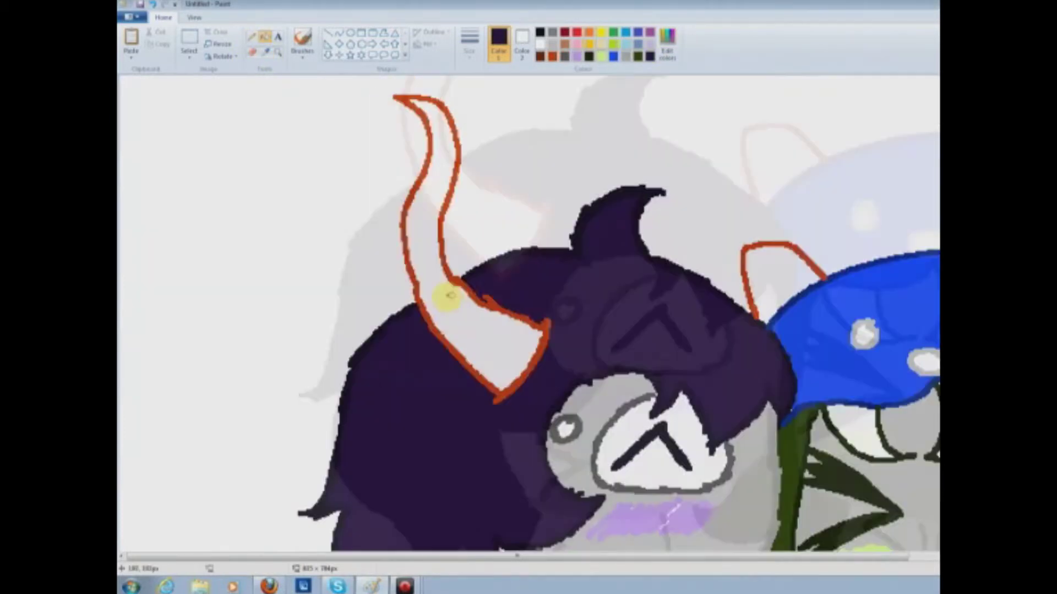
pyautogui.click(252, 37)
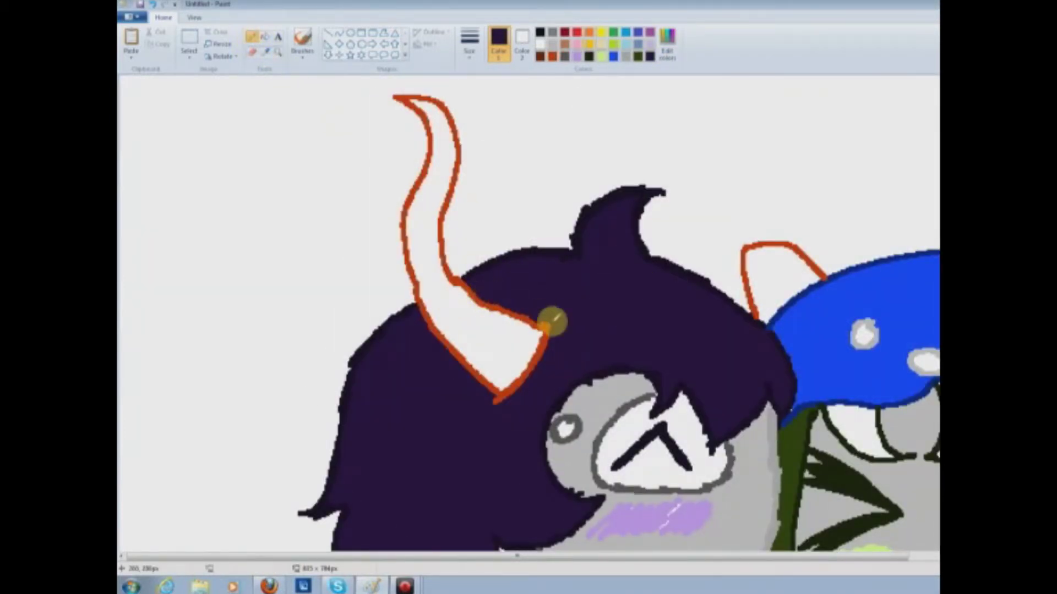
pyautogui.click(667, 44)
pyautogui.click(660, 231)
pyautogui.click(548, 366)
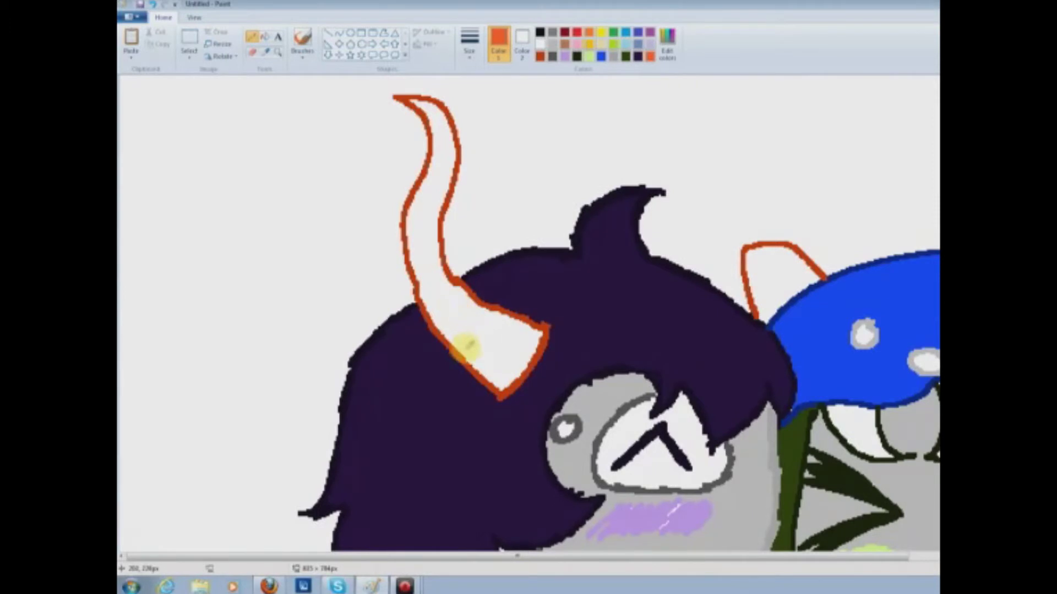
pyautogui.moveTo(454, 346); pyautogui.dragTo(489, 315)
pyautogui.click(266, 38)
pyautogui.click(511, 335)
# Draw an orange dividing line across the hat's ear and fill the ear's base with orange
pyautogui.click(252, 37)
pyautogui.moveTo(815, 274); pyautogui.dragTo(775, 295)
pyautogui.click(266, 37)
pyautogui.moveTo(765, 556); pyautogui.dragTo(825, 565)
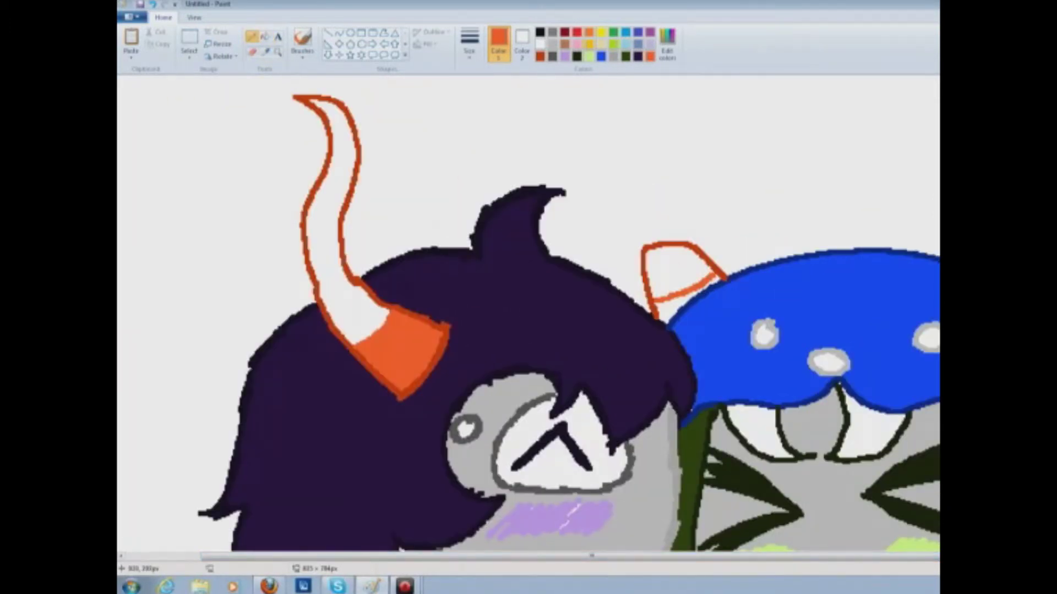
pyautogui.click(668, 307)
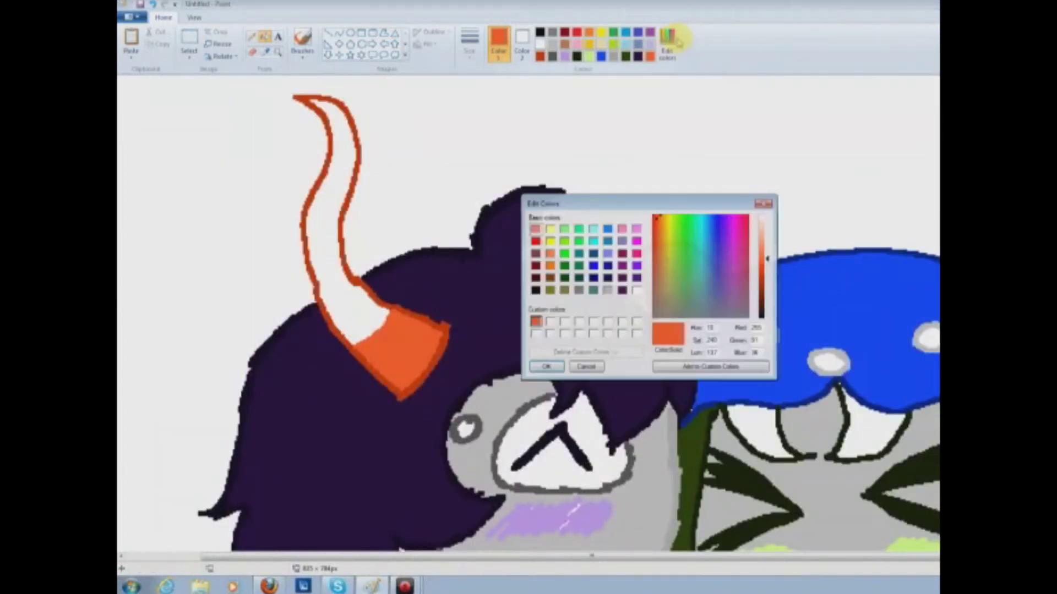
# Outline and fill the middle bands of the horn and the hat's ear with a lighter, yellowish orange
pyautogui.click(661, 217)
pyautogui.click(687, 366)
pyautogui.click(546, 366)
pyautogui.click(252, 37)
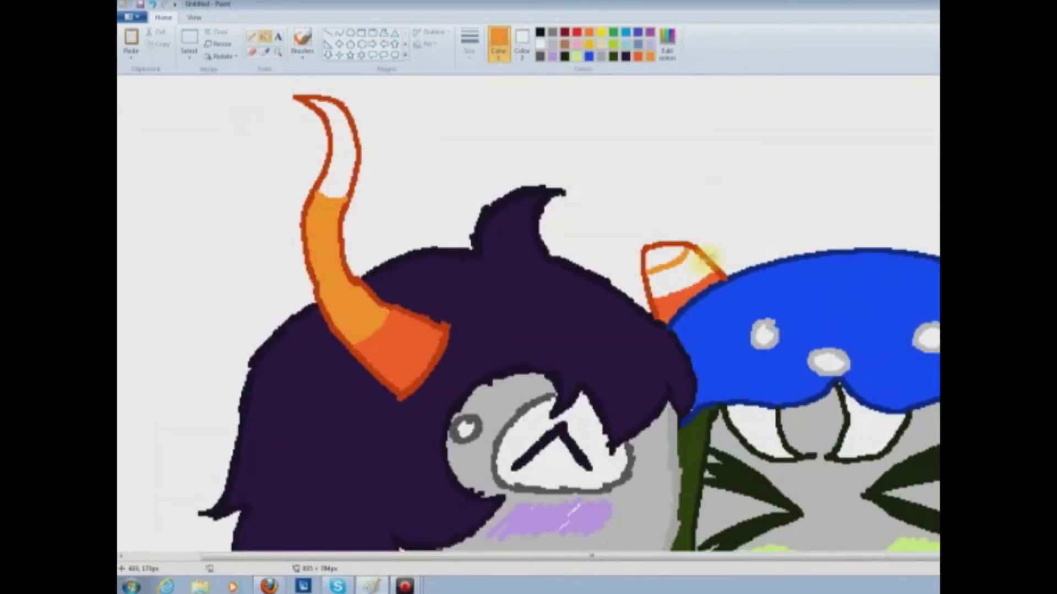
# Fill the horned character's eye patch, small round spot and mouth patch with a lighter gray based on their sampled outline color
pyautogui.scroll(-10, 569, 380)
pyautogui.scroll(10, 569, 380)
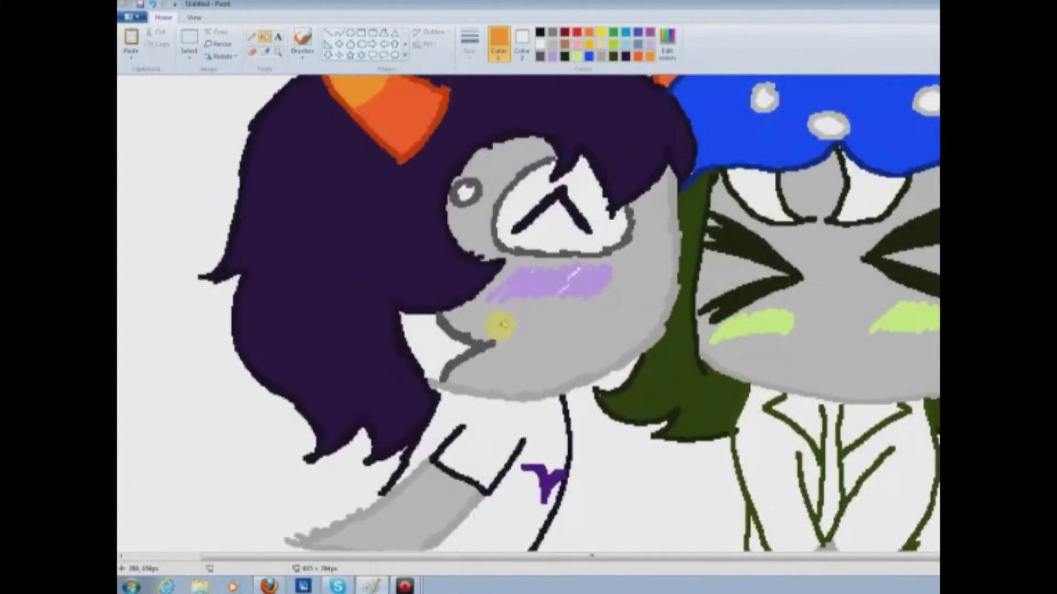
pyautogui.click(543, 369)
pyautogui.click(667, 44)
pyautogui.moveTo(766, 282); pyautogui.dragTo(767, 274)
pyautogui.click(546, 367)
pyautogui.click(528, 309)
pyautogui.click(466, 310)
pyautogui.scroll(-2, 429, 330)
pyautogui.click(428, 321)
pyautogui.scroll(3, 662, 357)
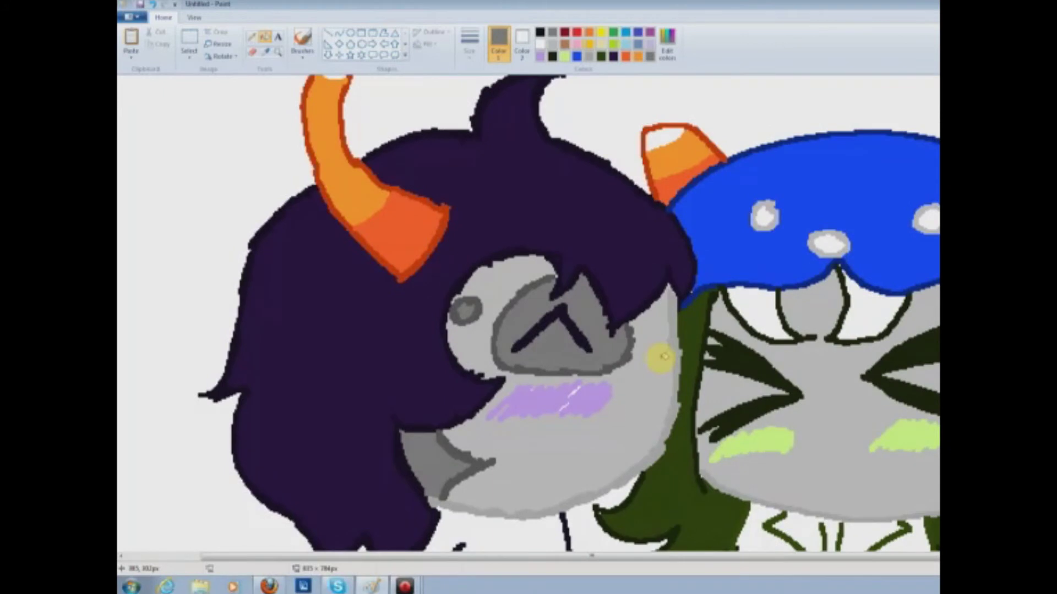
# Extend the coat's front line up to the chin with the Pencil in the sampled coat outline color
pyautogui.scroll(-9, 662, 358)
pyautogui.click(265, 51)
pyautogui.click(823, 218)
pyautogui.click(253, 37)
pyautogui.moveTo(822, 177); pyautogui.dragTo(822, 165)
# Fill the coat's sleeves and lower panels with a brighter olive green based on its outline color
pyautogui.click(667, 44)
pyautogui.moveTo(767, 301); pyautogui.dragTo(767, 291)
pyautogui.click(546, 366)
pyautogui.click(266, 37)
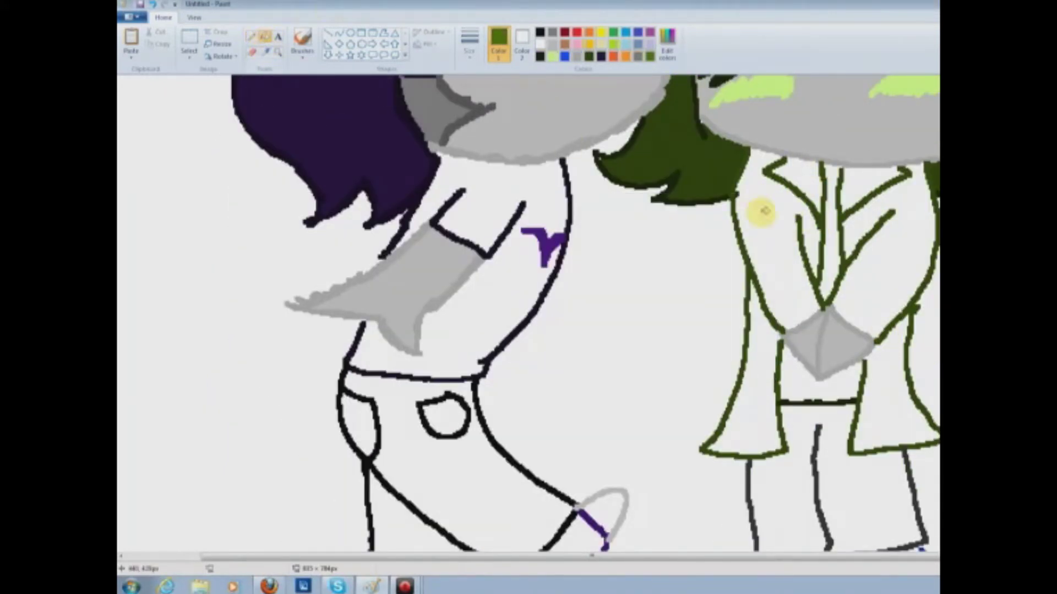
pyautogui.click(765, 211)
pyautogui.click(881, 231)
pyautogui.click(878, 361)
pyautogui.click(741, 396)
# Fill the hat-wearing character's shoes with the hat's bright blue and undo the last stray fill
pyautogui.click(254, 37)
pyautogui.scroll(-3, 737, 193)
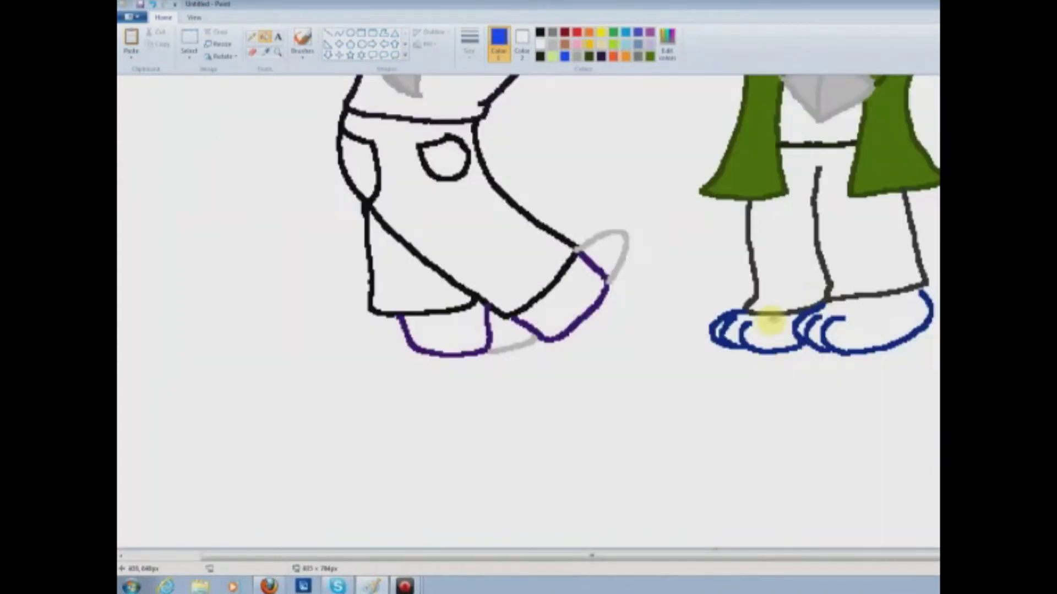
pyautogui.click(771, 321)
pyautogui.click(825, 337)
pyautogui.click(810, 329)
pyautogui.hotkey('ctrl', 'z')
# Fill the shirt under the green coat with a dark olive lightened from its sampled outline color
pyautogui.scroll(3, 902, 332)
pyautogui.click(265, 52)
pyautogui.click(791, 382)
pyautogui.click(668, 44)
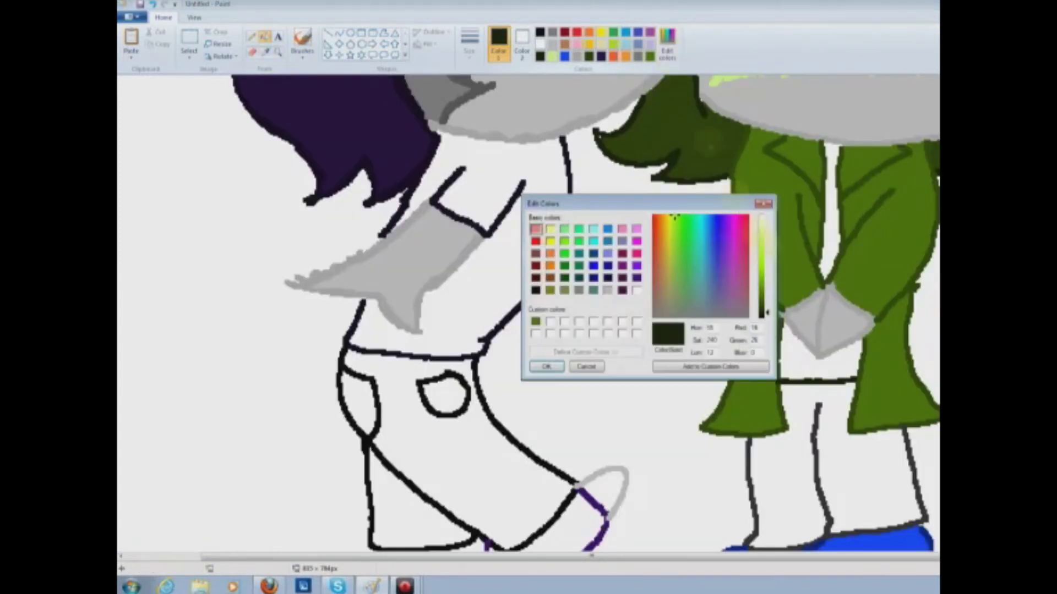
pyautogui.click(546, 367)
# Fill the tips of the horn and the hat's ear with gold from the palette
pyautogui.scroll(3, 602, 331)
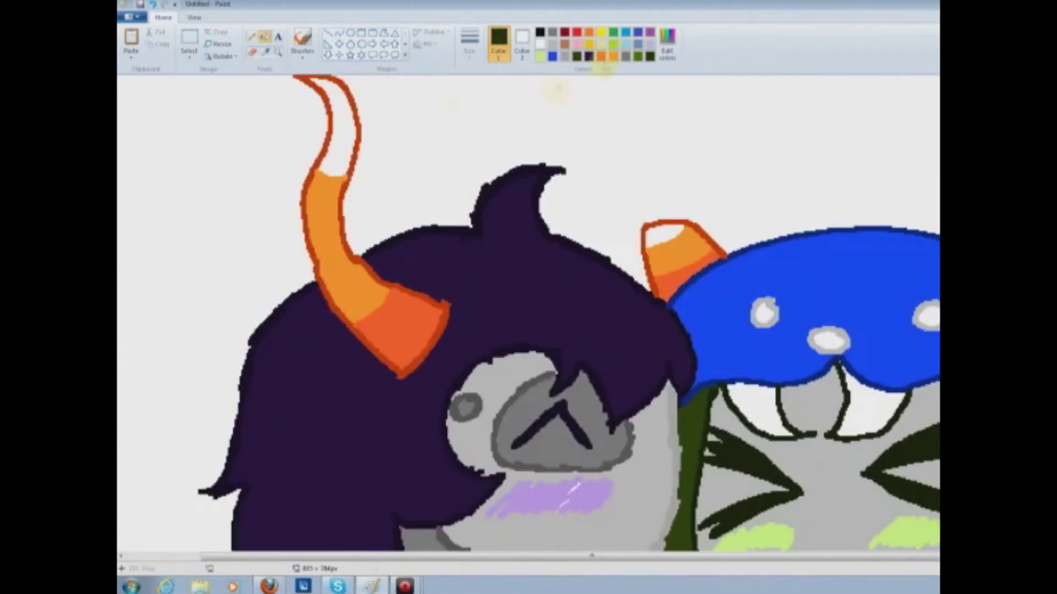
pyautogui.click(589, 45)
pyautogui.click(342, 132)
pyautogui.click(663, 236)
# Fill the horned character's shirt with dark purple and start choosing a gray for the trouser spots
pyautogui.scroll(-6, 627, 288)
pyautogui.click(491, 231)
pyautogui.click(667, 44)
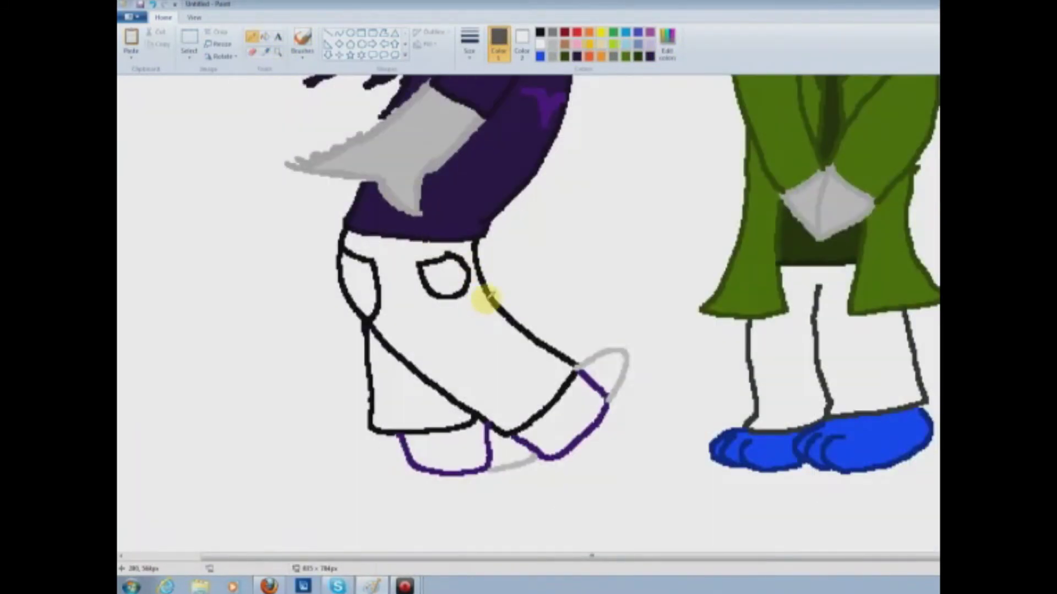
# Draw dark gray outlines of round spots over the horned character's trousers with the Pencil
pyautogui.moveTo(484, 297); pyautogui.dragTo(534, 346)
pyautogui.moveTo(418, 307)
pyautogui.mouseDown()
pyautogui.moveTo(423, 325)
pyautogui.moveTo(421, 311)
pyautogui.mouseUp()
pyautogui.moveTo(479, 410)
pyautogui.mouseDown()
pyautogui.moveTo(493, 389)
pyautogui.moveTo(540, 410)
pyautogui.mouseUp()
pyautogui.moveTo(385, 242); pyautogui.dragTo(424, 251)
pyautogui.moveTo(399, 365); pyautogui.dragTo(438, 402)
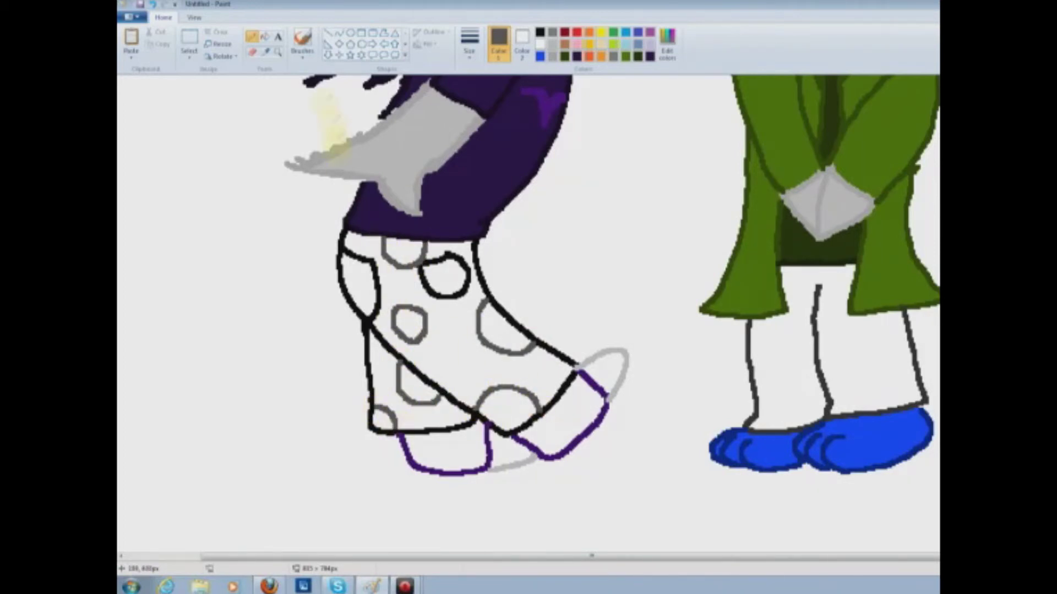
# Fill the six spots on the horned character's trousers with a lighter gray
pyautogui.click(264, 36)
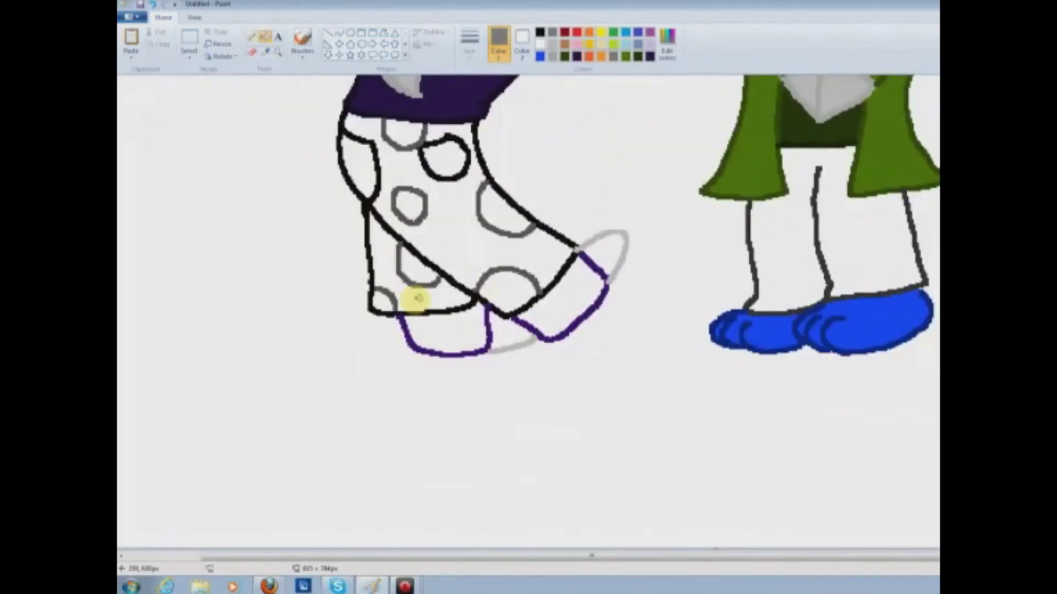
pyautogui.click(380, 300)
pyautogui.click(417, 267)
pyautogui.click(408, 201)
pyautogui.click(404, 132)
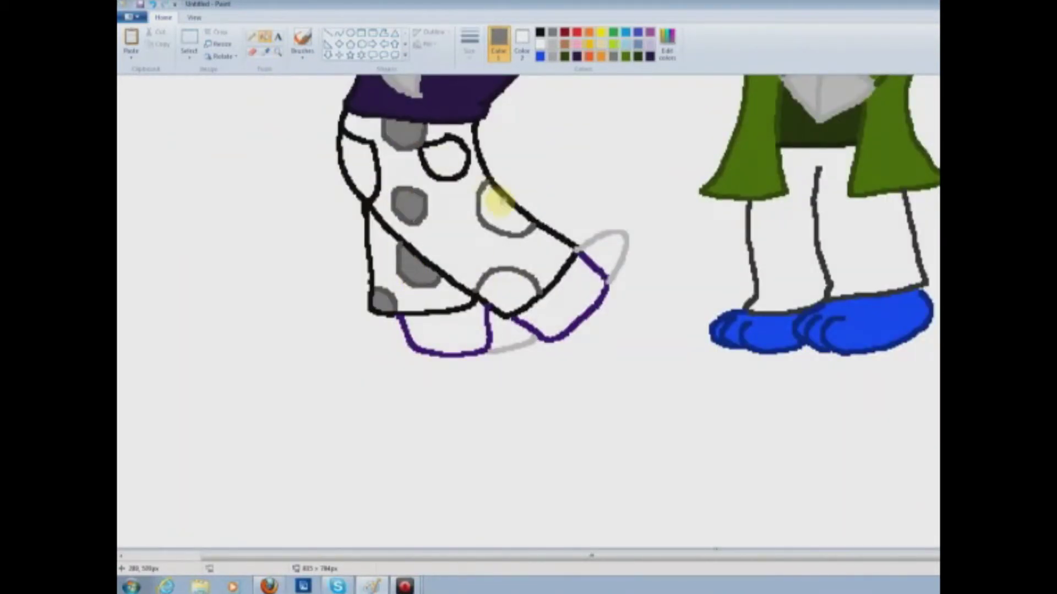
pyautogui.click(506, 217)
pyautogui.click(509, 286)
# Fill the horned character's trousers and both pockets with an adjusted dark purple
pyautogui.scroll(3, 509, 286)
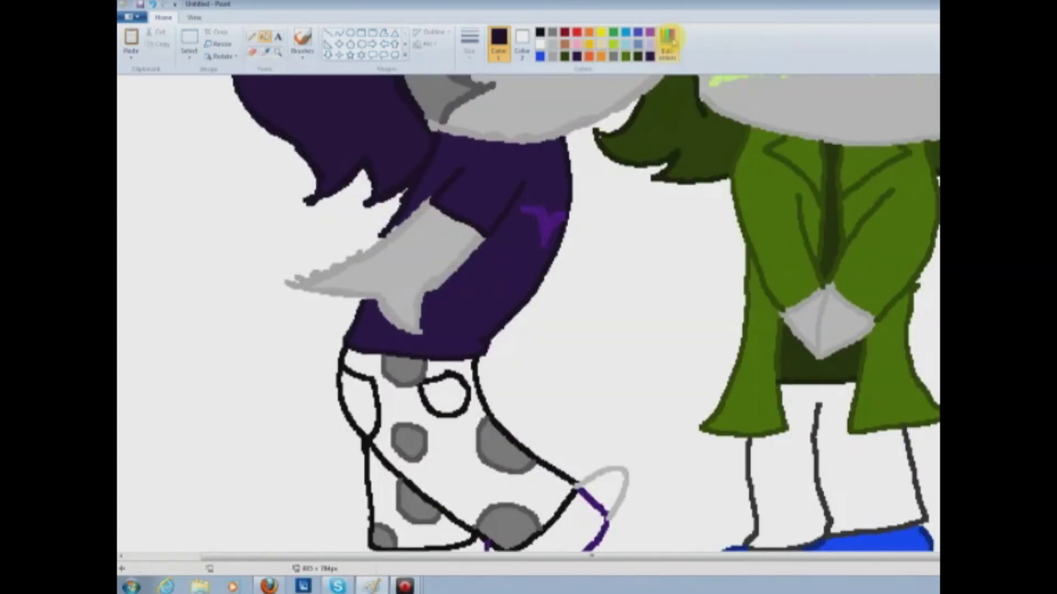
pyautogui.click(672, 41)
pyautogui.click(767, 309)
pyautogui.click(547, 365)
pyautogui.click(434, 371)
pyautogui.click(445, 399)
pyautogui.click(361, 402)
pyautogui.click(384, 475)
# Fill the horned character's shoes with a brighter purple based on their sampled outline color
pyautogui.scroll(-3, 521, 395)
pyautogui.click(265, 52)
pyautogui.click(594, 268)
pyautogui.click(668, 43)
pyautogui.click(766, 285)
pyautogui.click(548, 365)
pyautogui.click(449, 333)
pyautogui.click(583, 303)
# Fill the hat-wearing character's trousers with dark gray
pyautogui.scroll(3, 579, 434)
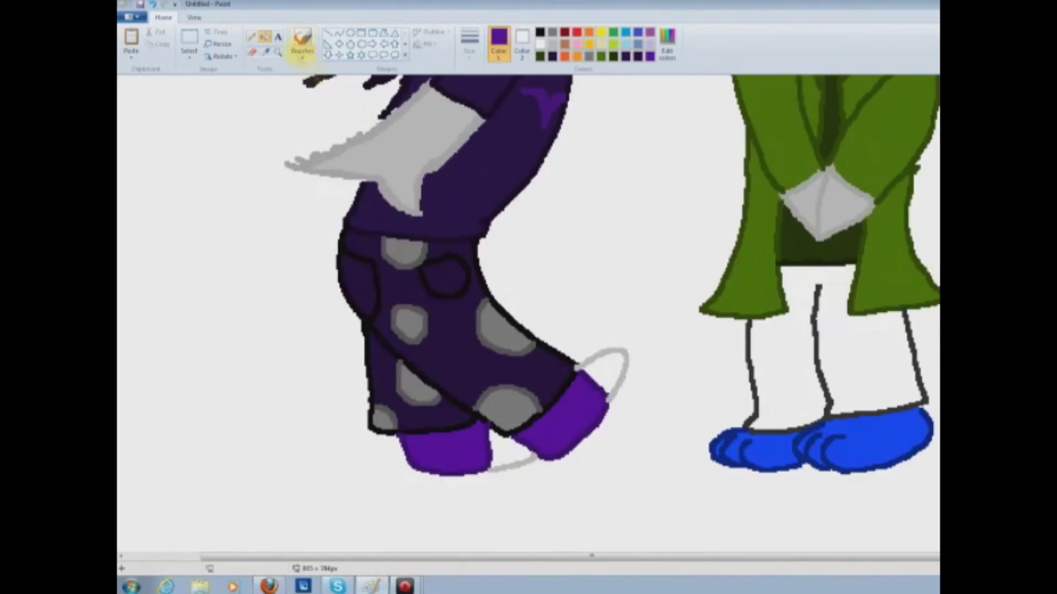
pyautogui.click(668, 44)
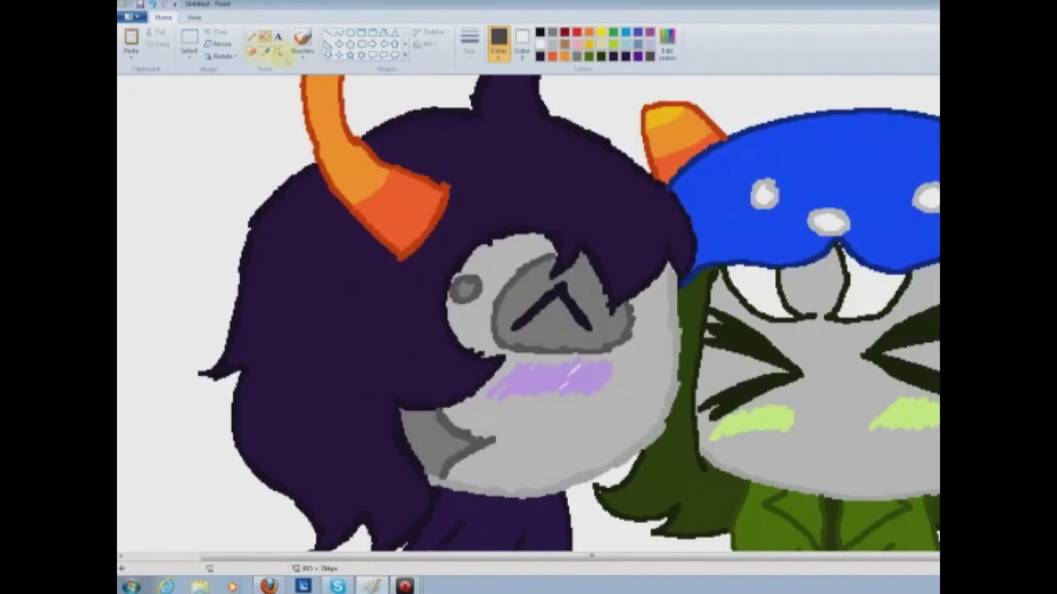
# Try to fill the fringe strands below the hat with a color sampled from the hair outline
pyautogui.click(265, 51)
pyautogui.click(709, 300)
pyautogui.click(265, 37)
pyautogui.click(754, 289)
pyautogui.click(864, 289)
pyautogui.hotkey('ctrl', 'z')
pyautogui.hotkey('ctrl', 'z')
# Fill the two fringe strands below the hat with the dark green sampled from the hair
pyautogui.click(266, 52)
pyautogui.click(692, 303)
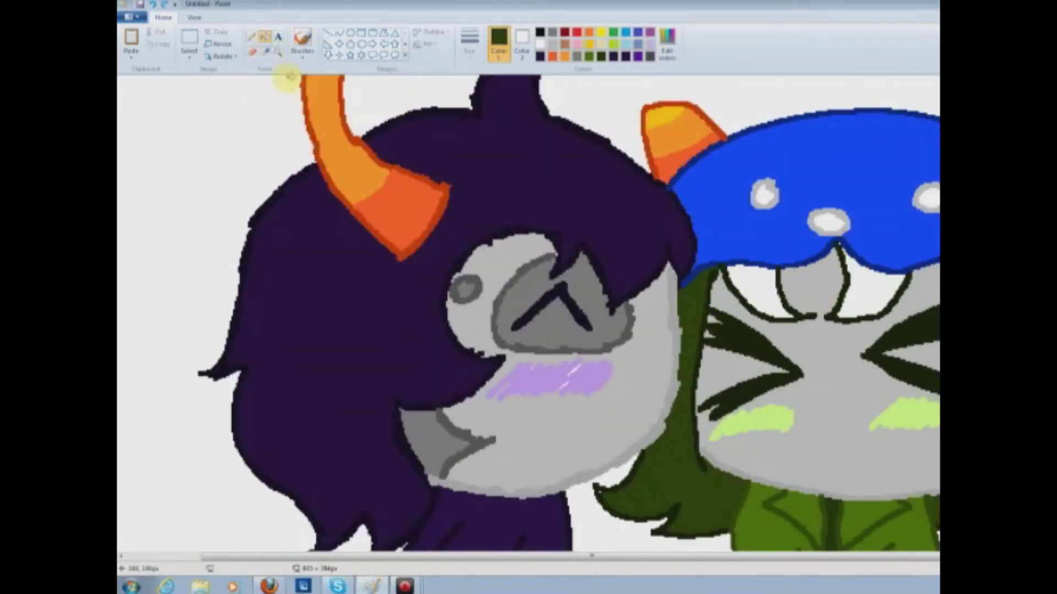
pyautogui.click(754, 287)
pyautogui.click(873, 286)
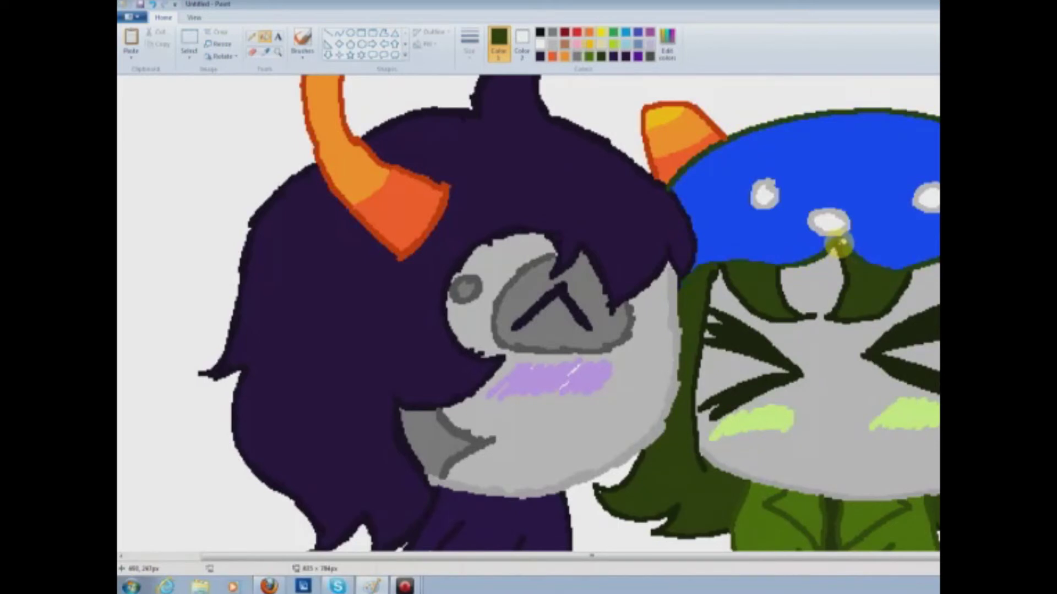
# Fill the horned character's unfilled shoe parts with the light gray sampled from their outline
pyautogui.click(194, 17)
pyautogui.click(154, 44)
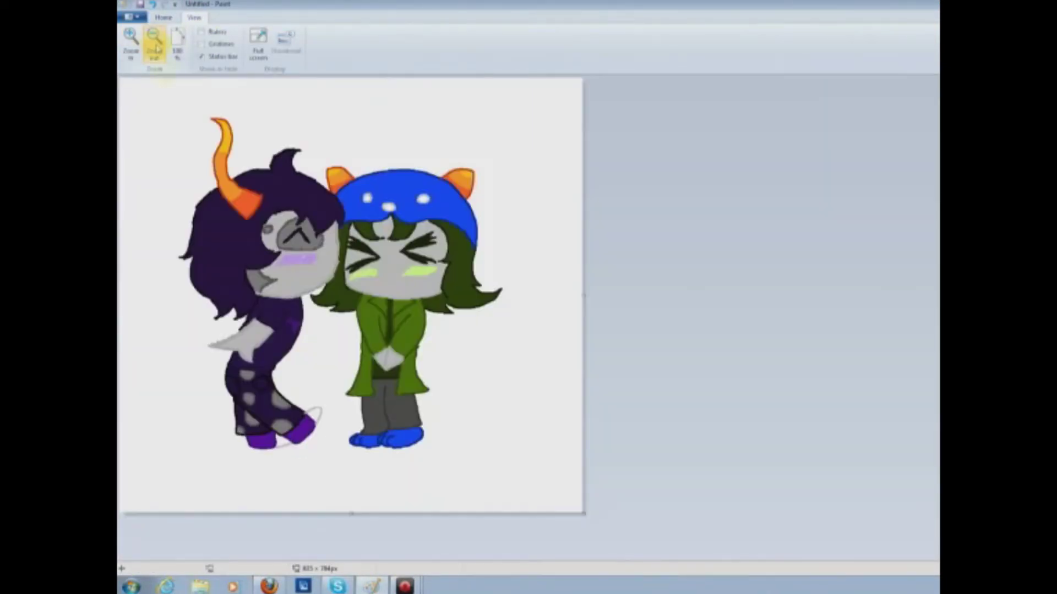
pyautogui.click(163, 18)
pyautogui.click(266, 51)
pyautogui.click(321, 408)
pyautogui.click(320, 410)
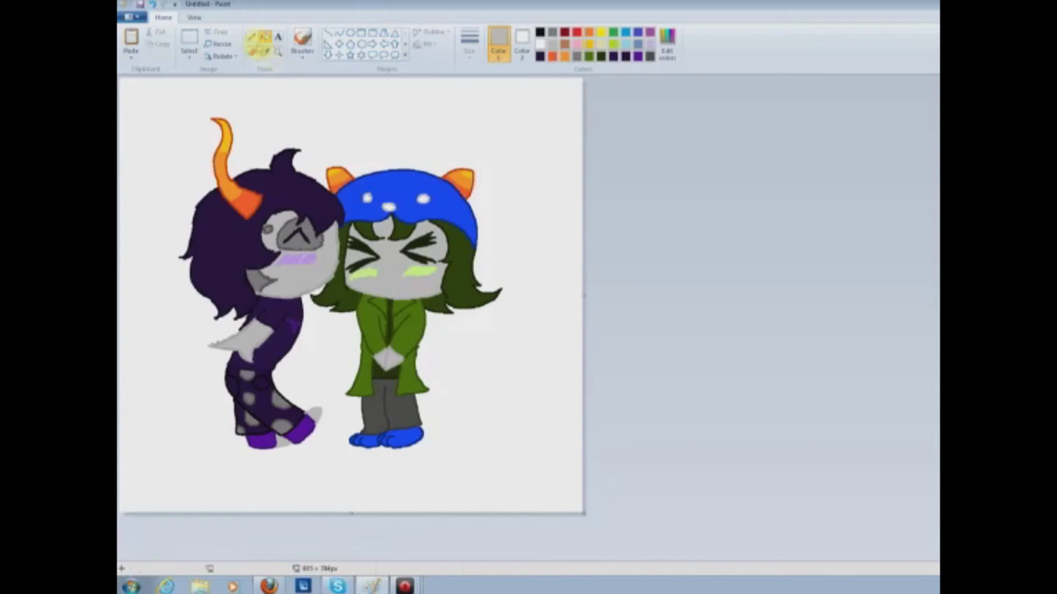
# Fill the small gap in the hat-wearing character's hair beside the horned character's face with the dark green sampled from the hair
pyautogui.click(266, 53)
pyautogui.click(339, 292)
pyautogui.click(194, 18)
pyautogui.click(131, 42)
pyautogui.click(132, 42)
pyautogui.click(160, 18)
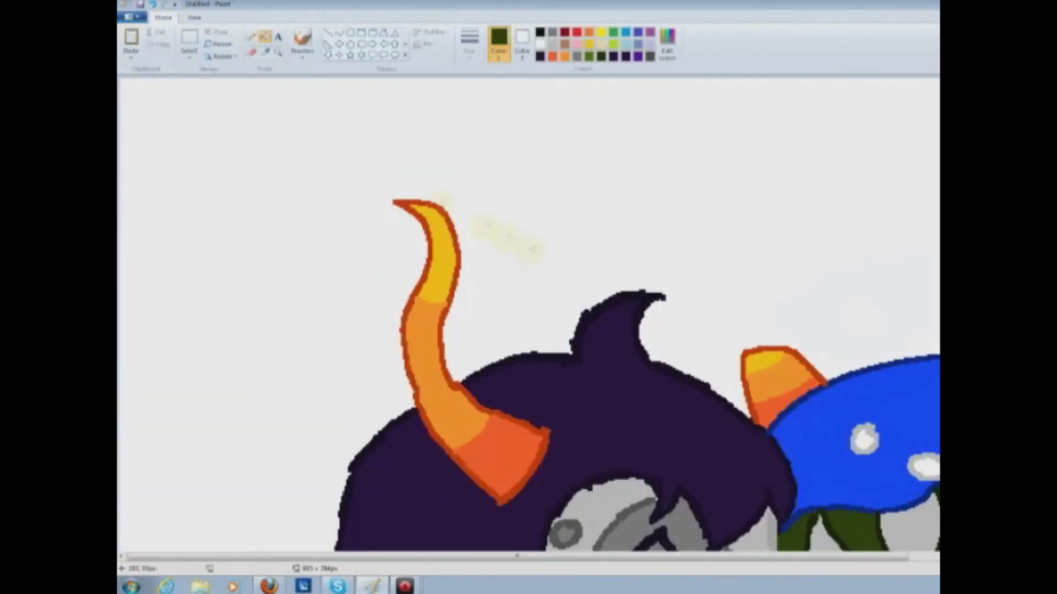
pyautogui.scroll(-8, 347, 148)
pyautogui.click(699, 263)
pyautogui.hotkey('ctrl', 'z')
pyautogui.click(731, 274)
pyautogui.click(195, 18)
pyautogui.click(154, 43)
pyautogui.click(153, 42)
pyautogui.click(130, 42)
pyautogui.click(154, 41)
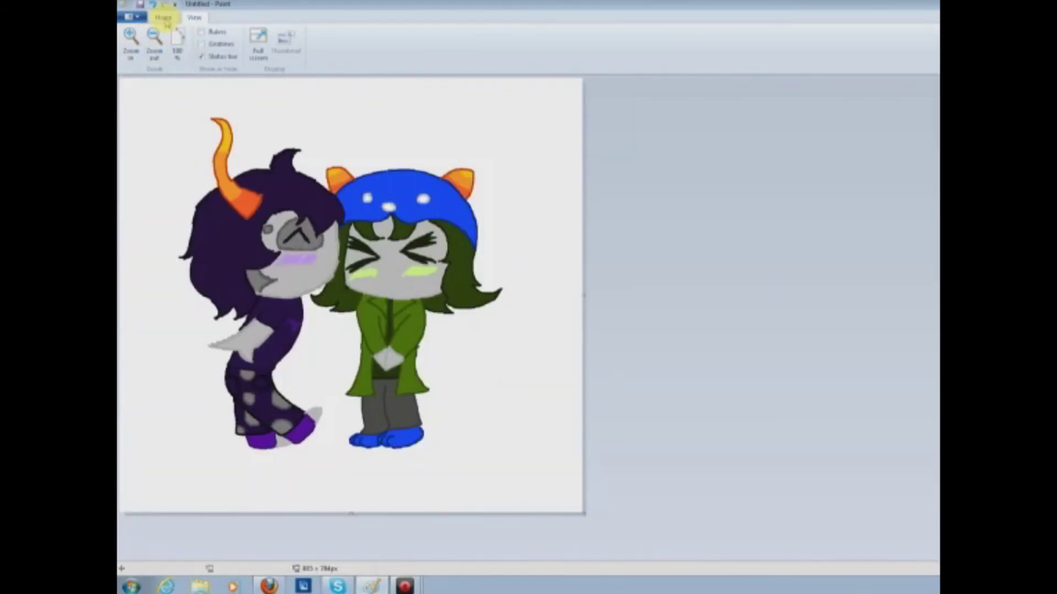
# Outline a smaller second horn behind the horned character's hair in dark orange and fill it with orange and yellow from the first horn
pyautogui.click(164, 18)
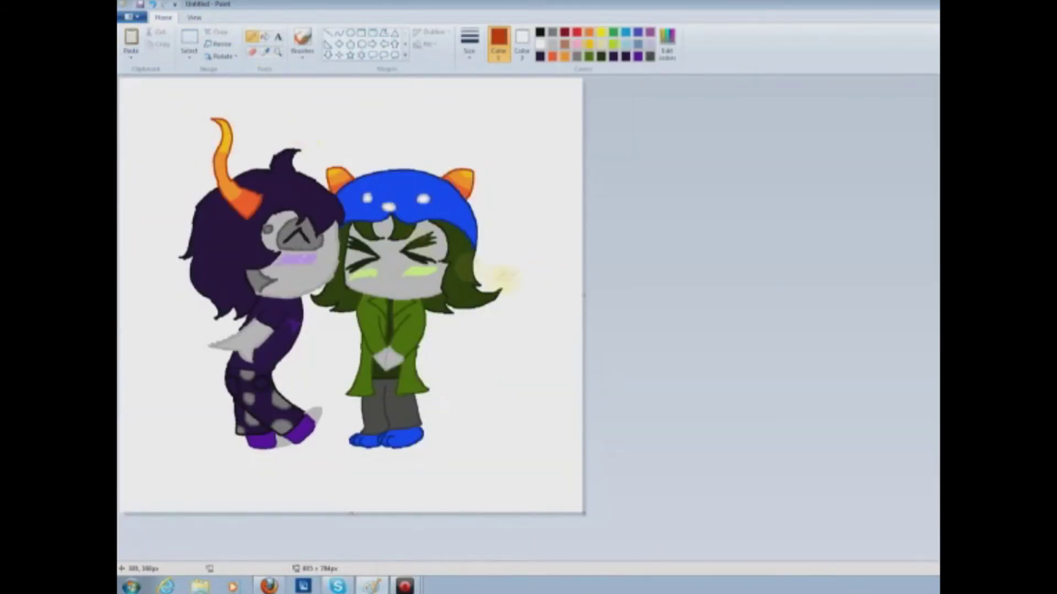
pyautogui.click(228, 186)
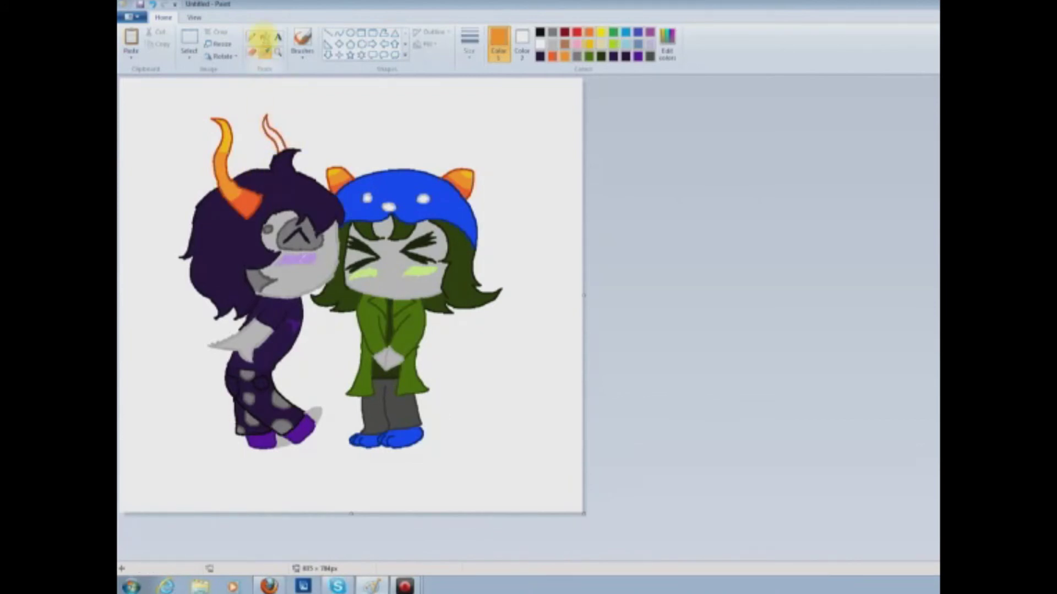
pyautogui.click(267, 54)
pyautogui.click(227, 138)
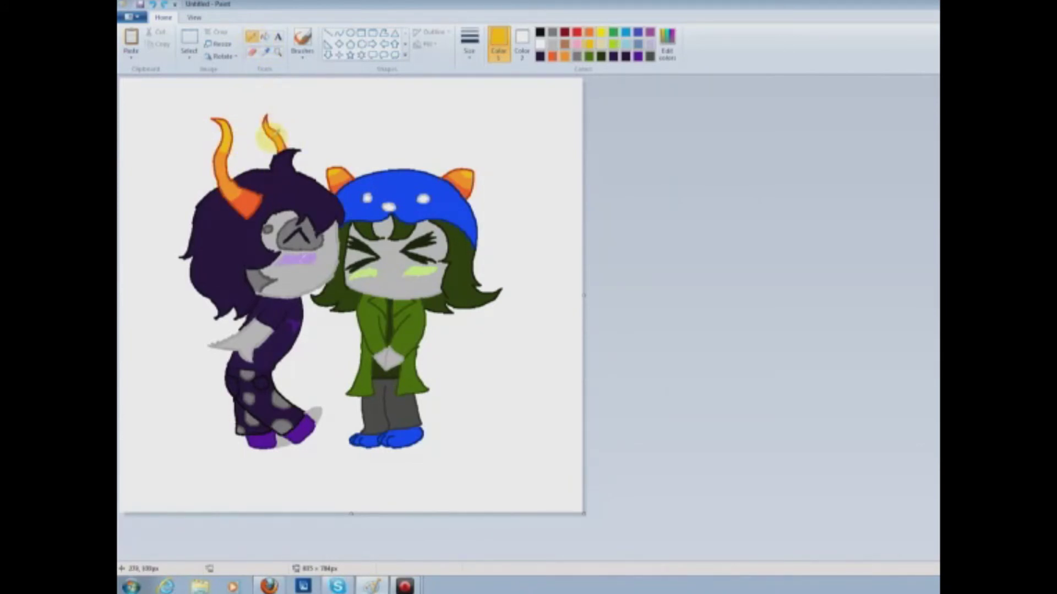
pyautogui.click(265, 37)
pyautogui.click(270, 129)
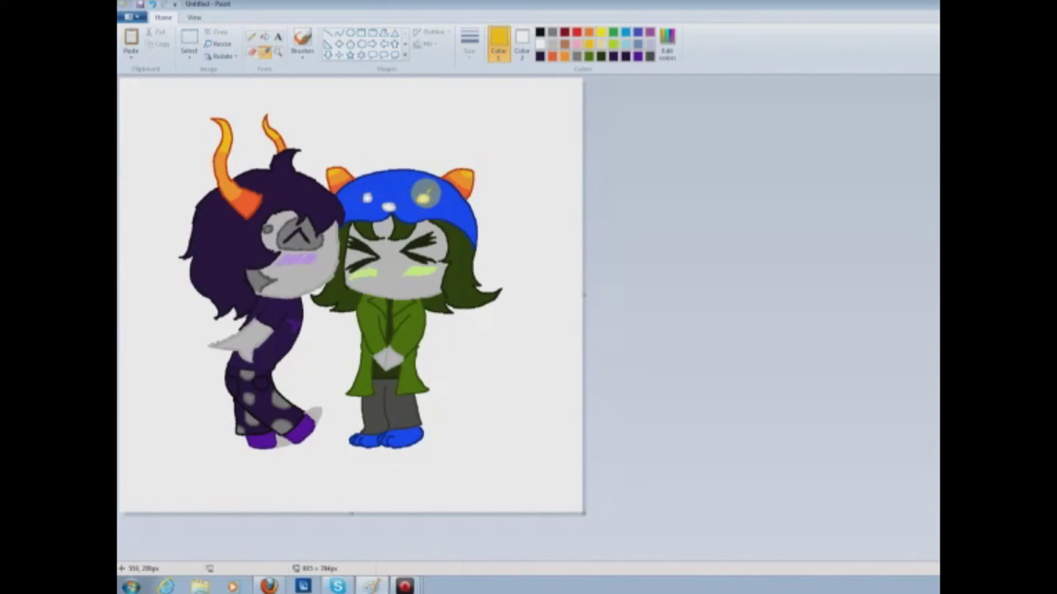
# Fill the three light spots on the blue hat with light gray and select the whole drawing
pyautogui.click(132, 56)
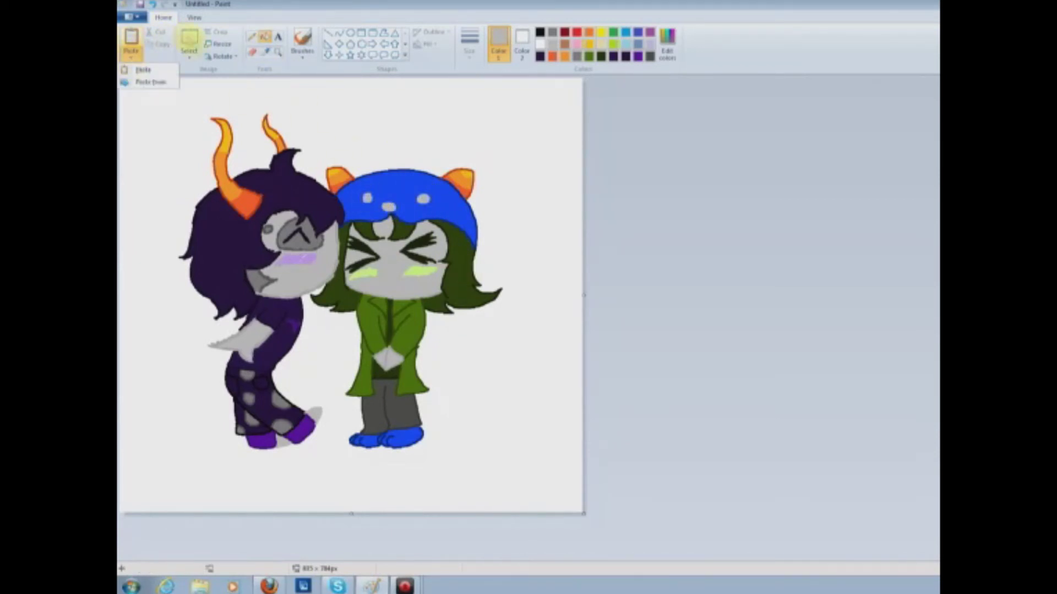
pyautogui.click(149, 70)
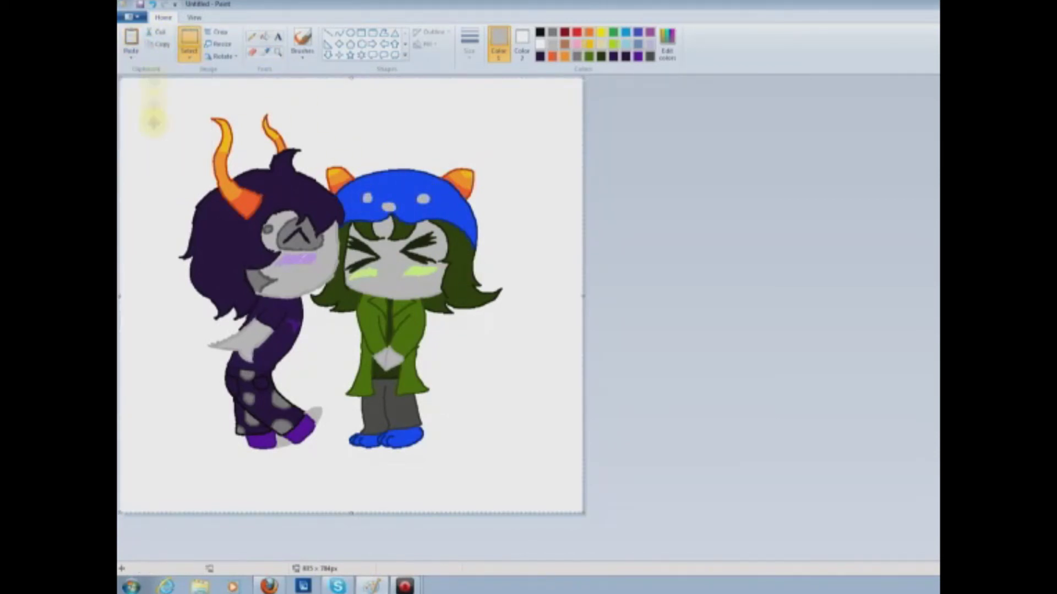
pyautogui.click(681, 208)
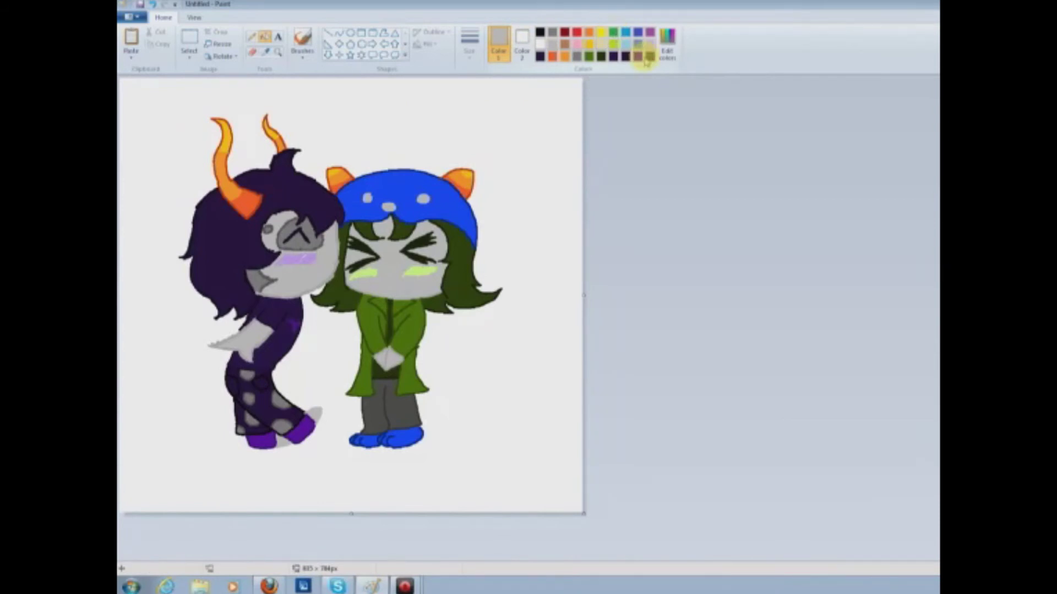
# Mix a light rose red as a custom color and fill the canvas background with it
pyautogui.click(577, 33)
pyautogui.click(668, 44)
pyautogui.moveTo(764, 265); pyautogui.dragTo(764, 250)
pyautogui.click(711, 366)
pyautogui.click(550, 367)
pyautogui.click(493, 213)
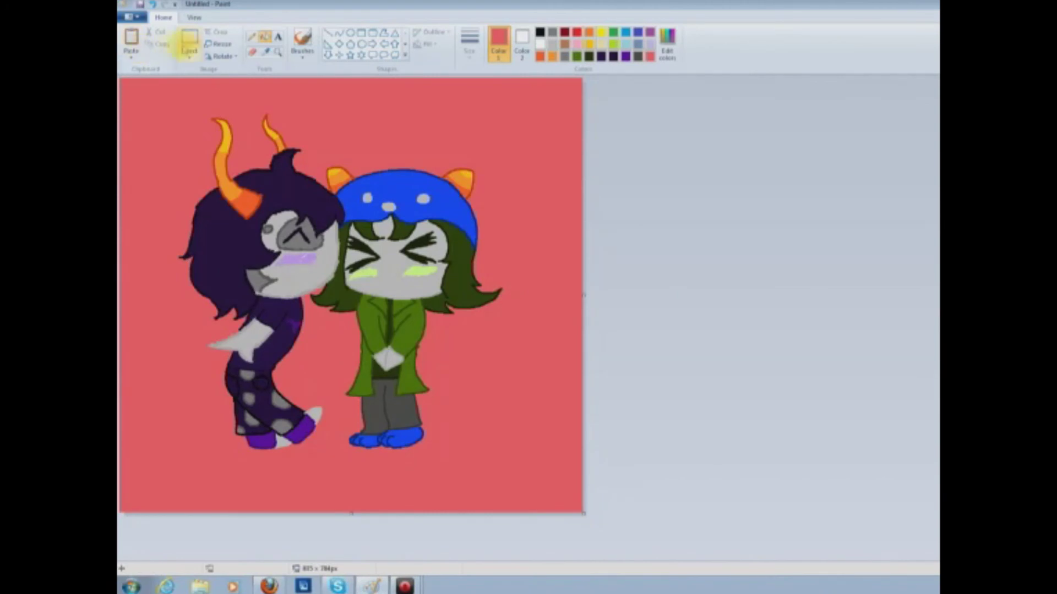
# Copy the whole drawing with its rose background and choose a brush with a thicker stroke
pyautogui.click(187, 51)
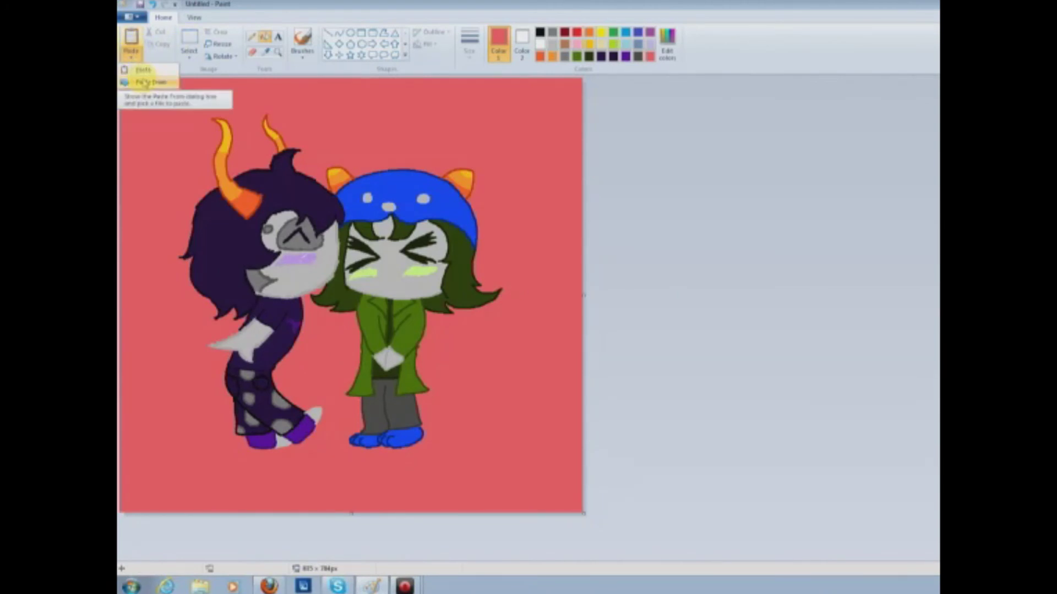
pyautogui.click(153, 116)
pyautogui.click(302, 50)
pyautogui.click(469, 47)
pyautogui.click(443, 132)
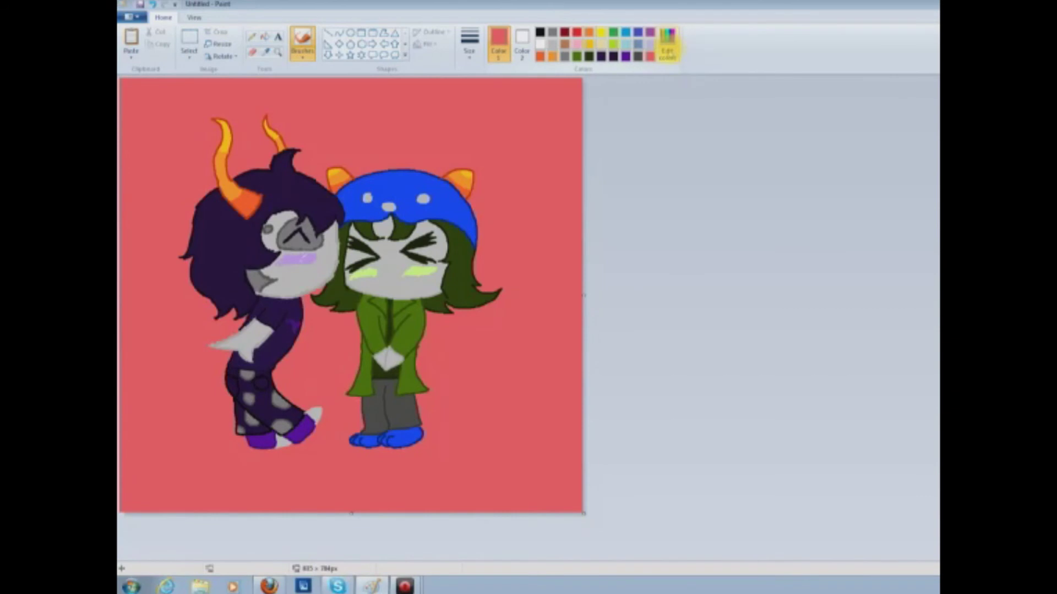
# Mix a darker red as a custom color for the background strokes
pyautogui.click(668, 50)
pyautogui.moveTo(767, 261); pyautogui.dragTo(767, 301)
pyautogui.click(710, 366)
pyautogui.click(547, 365)
pyautogui.click(265, 52)
pyautogui.click(253, 236)
# Try painting a wide red band across the drawing and pasting the copied characters over it with a transparent selection
pyautogui.moveTo(130, 261)
pyautogui.mouseDown()
pyautogui.moveTo(165, 187)
pyautogui.moveTo(133, 396)
pyautogui.moveTo(181, 231)
pyautogui.moveTo(231, 286)
pyautogui.moveTo(451, 198)
pyautogui.moveTo(550, 220)
pyautogui.moveTo(578, 352)
pyautogui.mouseUp()
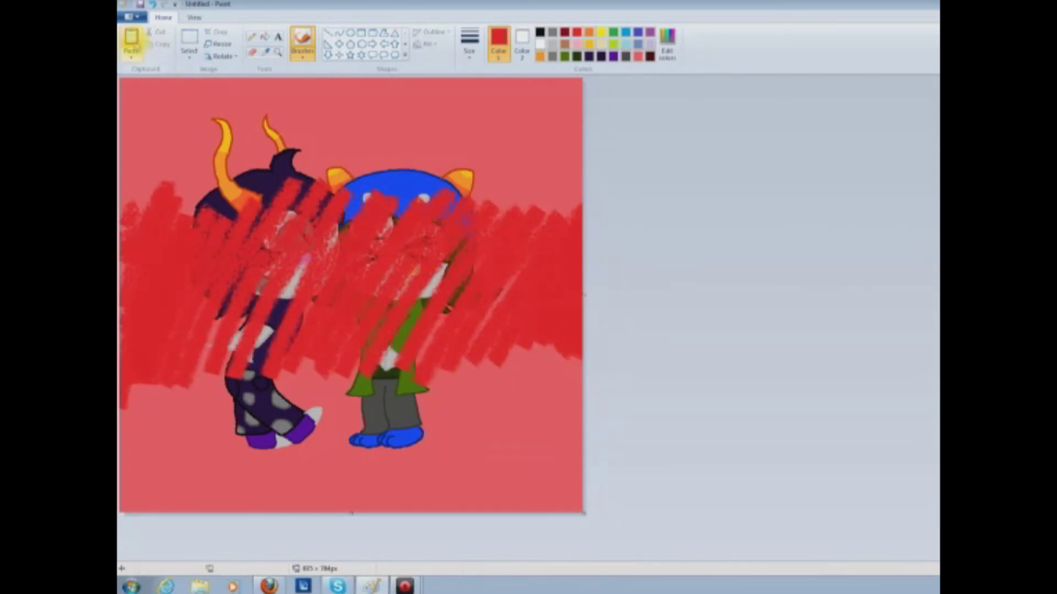
pyautogui.click(153, 5)
pyautogui.click(189, 54)
pyautogui.click(183, 95)
pyautogui.click(189, 54)
pyautogui.click(163, 156)
pyautogui.click(164, 5)
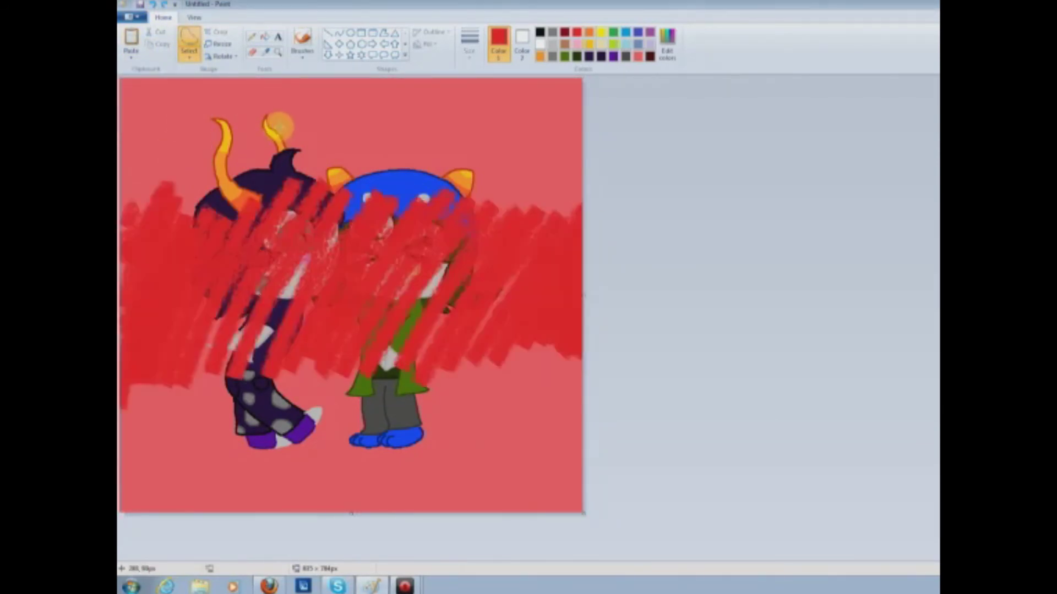
pyautogui.click(131, 39)
pyautogui.click(189, 54)
pyautogui.click(155, 157)
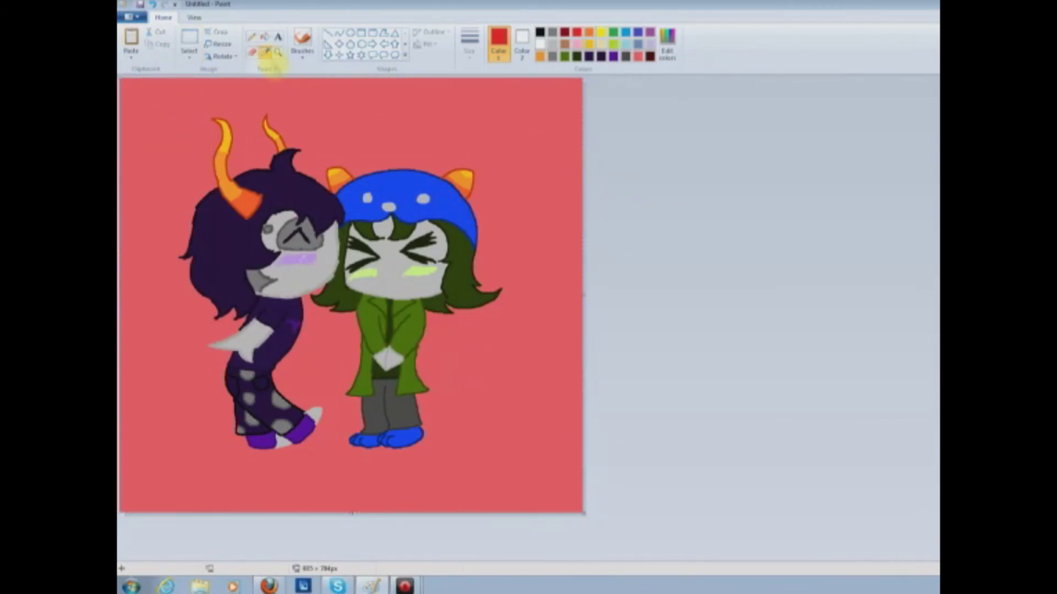
pyautogui.click(322, 100)
# Set the secondary color to the rose sampled from the background and paint a wide red band across the middle of the canvas
pyautogui.click(266, 53)
pyautogui.rightClick(245, 149)
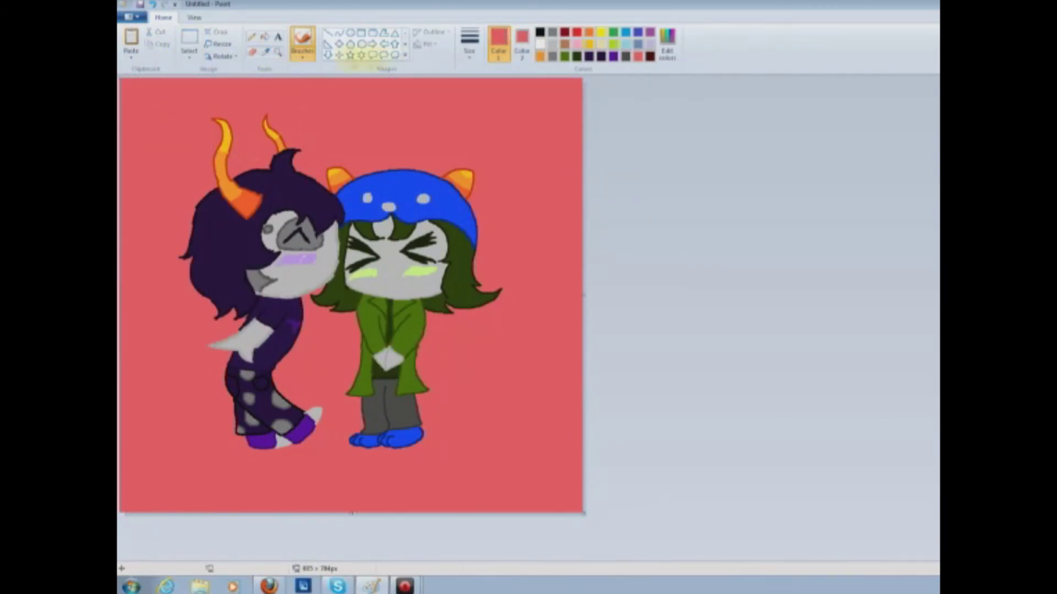
pyautogui.moveTo(133, 252)
pyautogui.mouseDown()
pyautogui.moveTo(143, 171)
pyautogui.moveTo(169, 197)
pyautogui.mouseUp()
pyautogui.moveTo(126, 330)
pyautogui.mouseDown()
pyautogui.moveTo(247, 165)
pyautogui.moveTo(132, 380)
pyautogui.moveTo(352, 171)
pyautogui.moveTo(341, 358)
pyautogui.moveTo(523, 341)
pyautogui.moveTo(578, 275)
pyautogui.moveTo(309, 358)
pyautogui.moveTo(173, 218)
pyautogui.moveTo(436, 153)
pyautogui.moveTo(283, 325)
pyautogui.moveTo(361, 358)
pyautogui.moveTo(575, 355)
pyautogui.mouseUp()
# Paste the copied characters over the red band using a transparent selection
pyautogui.click(820, 178)
pyautogui.click(131, 39)
pyautogui.click(189, 53)
pyautogui.click(168, 157)
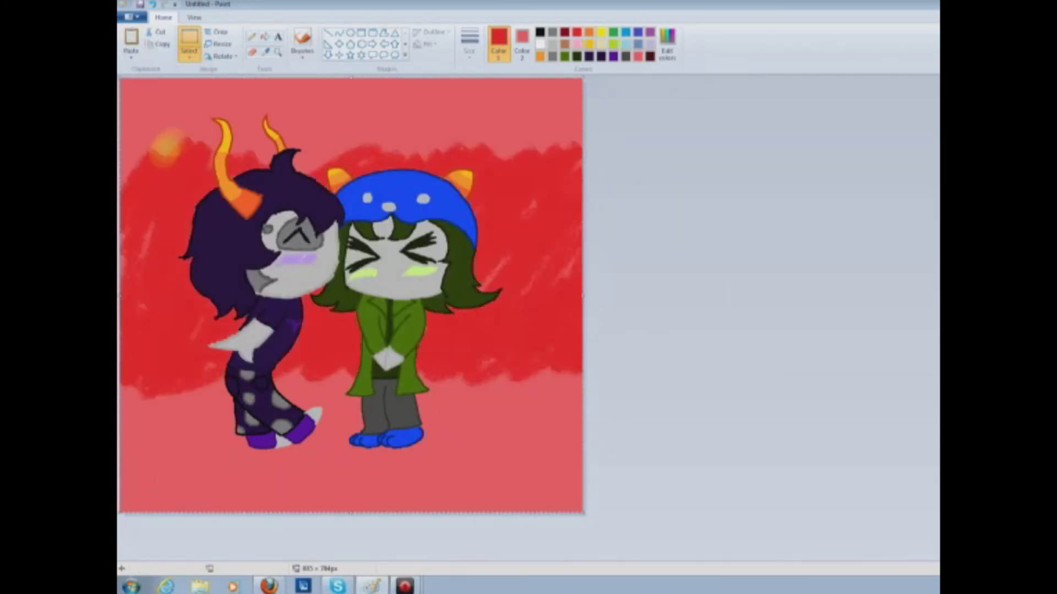
# Mix a dark maroon, brush a narrower band through the middle of the red one, and paste the characters back on top
pyautogui.click(666, 44)
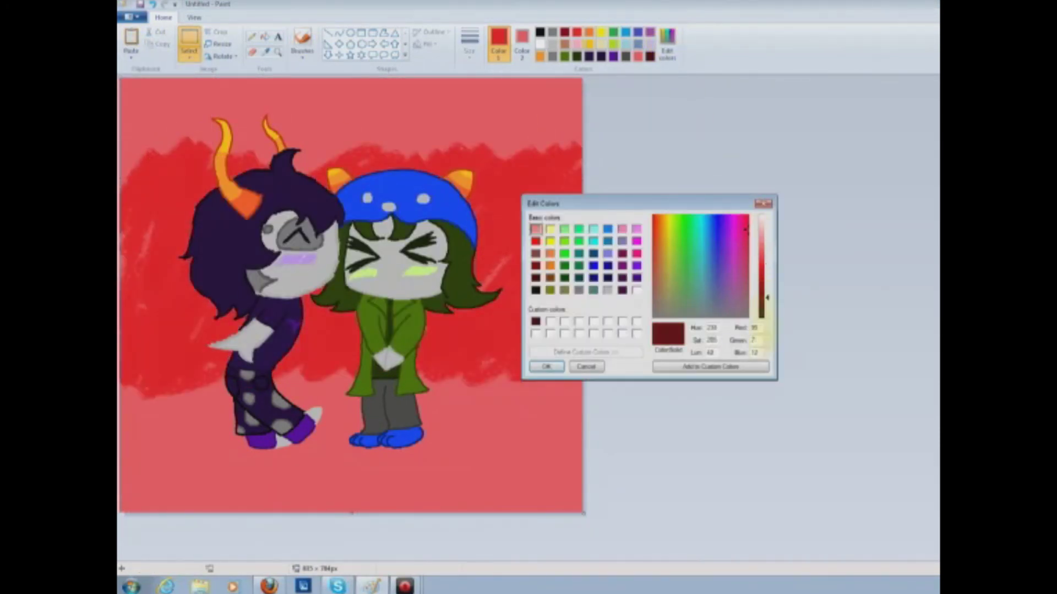
pyautogui.click(545, 365)
pyautogui.click(302, 41)
pyautogui.moveTo(127, 265)
pyautogui.mouseDown()
pyautogui.moveTo(450, 259)
pyautogui.moveTo(590, 271)
pyautogui.moveTo(551, 275)
pyautogui.mouseUp()
pyautogui.click(132, 42)
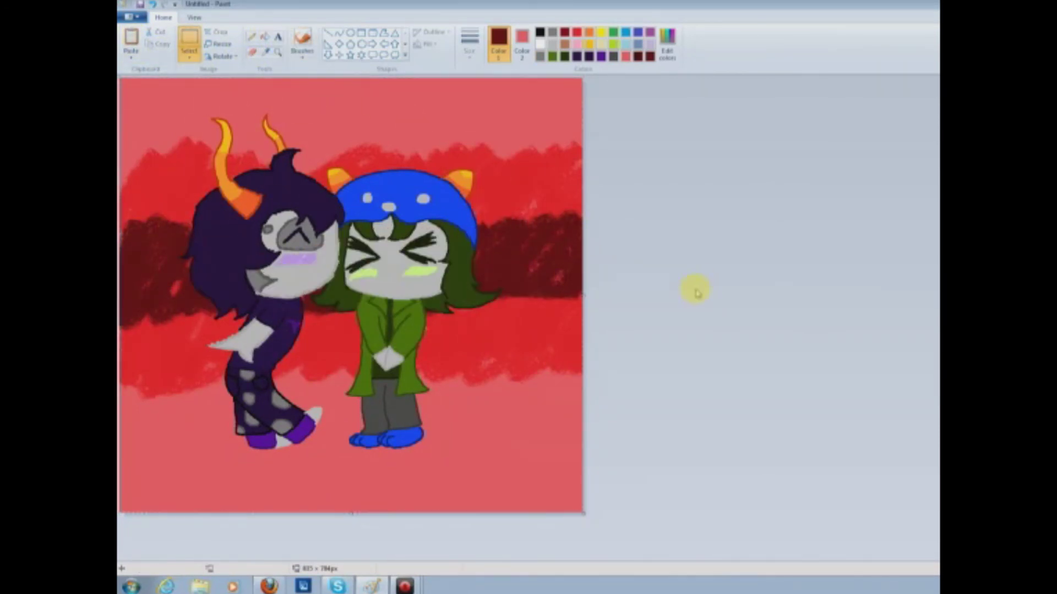
# Brush a heart above the characters with a purple left half and a green right half, using colors sampled from their clothes
pyautogui.click(265, 51)
pyautogui.click(295, 325)
pyautogui.click(302, 41)
pyautogui.click(302, 54)
pyautogui.click(299, 97)
pyautogui.moveTo(309, 99)
pyautogui.mouseDown()
pyautogui.moveTo(328, 104)
pyautogui.moveTo(344, 139)
pyautogui.moveTo(366, 102)
pyautogui.moveTo(389, 141)
pyautogui.mouseUp()
pyautogui.click(266, 51)
pyautogui.click(393, 323)
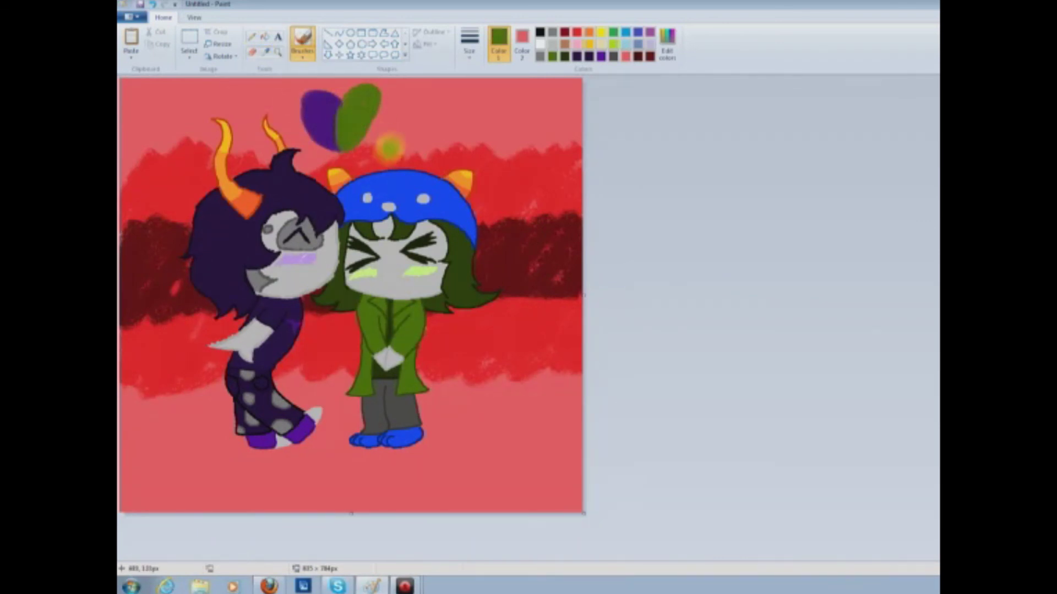
# Paint a small green heart beside the hat-wearing character's hair and a small purple heart on the horned character's hair
pyautogui.moveTo(495, 231); pyautogui.dragTo(491, 239)
pyautogui.click(266, 52)
pyautogui.click(322, 117)
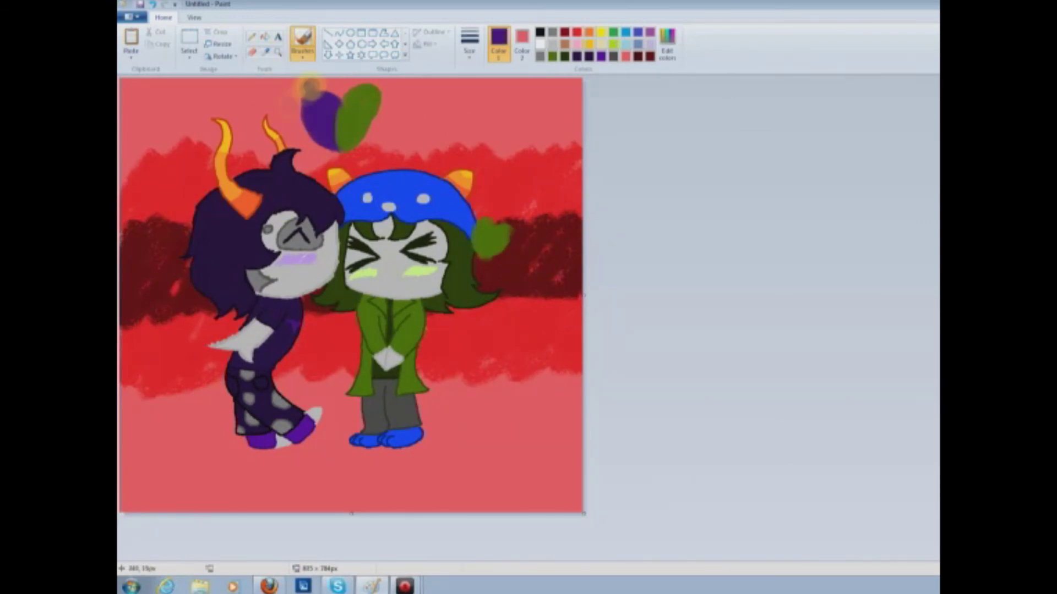
pyautogui.moveTo(186, 232)
pyautogui.mouseDown()
pyautogui.moveTo(172, 236)
pyautogui.moveTo(193, 242)
pyautogui.mouseUp()
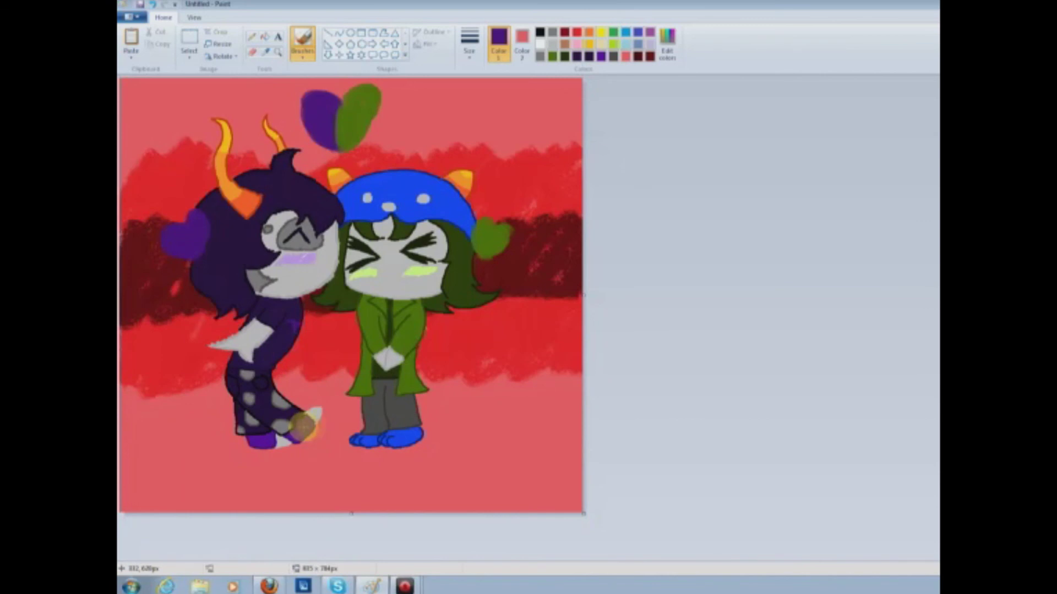
# Draw a thick curved tail behind the green coat in the blue sampled from the hat-wearing character's shoes
pyautogui.moveTo(302, 427); pyautogui.dragTo(303, 430)
pyautogui.click(265, 51)
pyautogui.click(403, 436)
pyautogui.click(252, 36)
pyautogui.click(469, 44)
pyautogui.click(452, 143)
pyautogui.moveTo(418, 361); pyautogui.dragTo(447, 317)
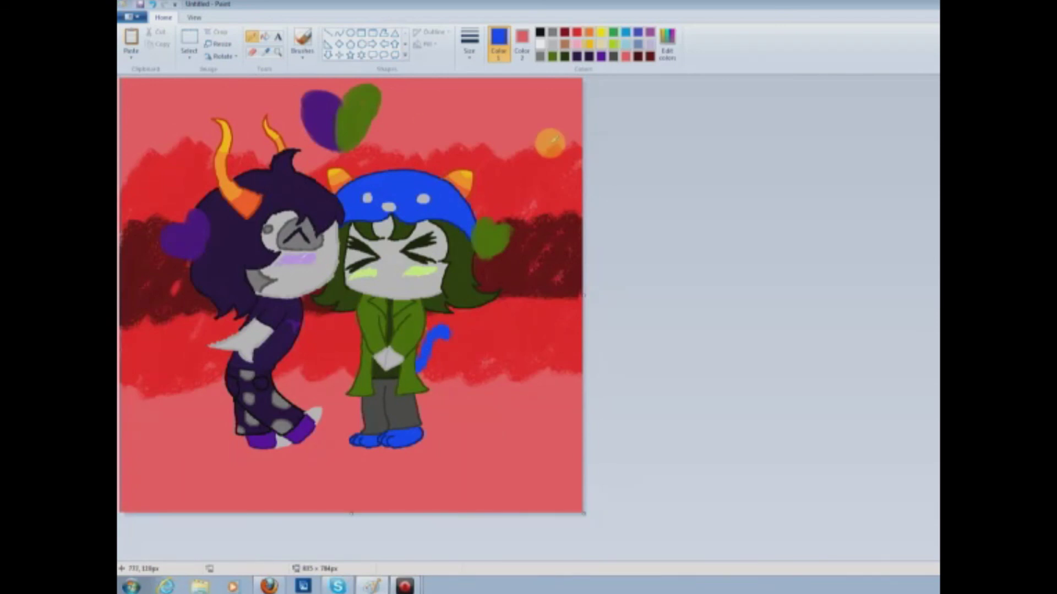